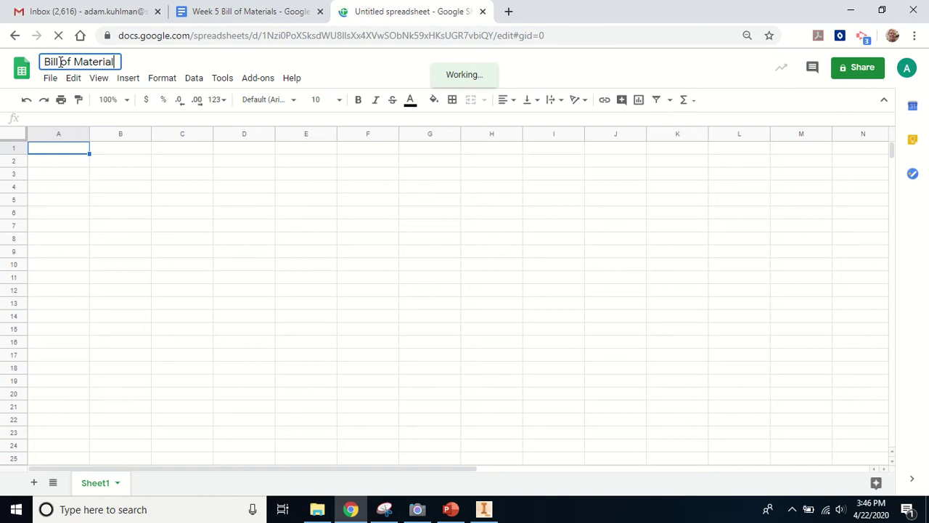
- Name the spreadsheet "Bill of Material Temaplate"
text(plate)
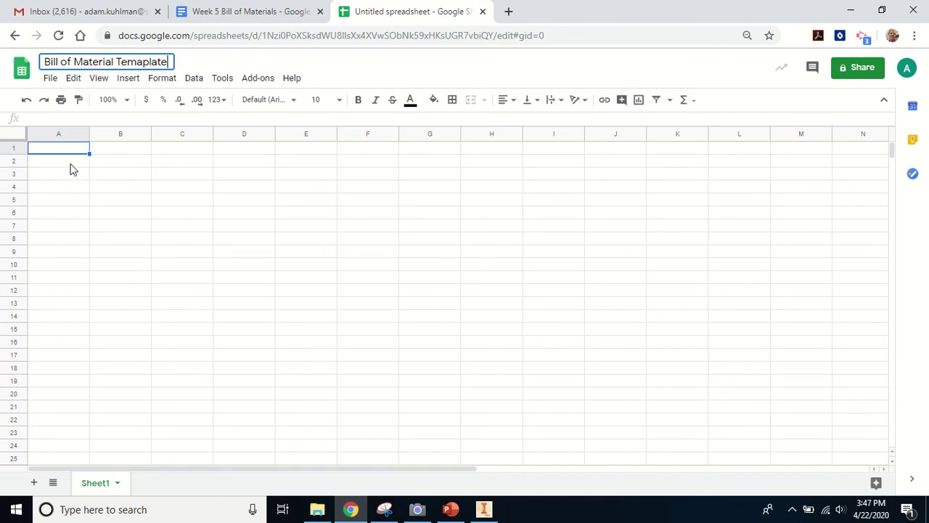
click(51, 81)
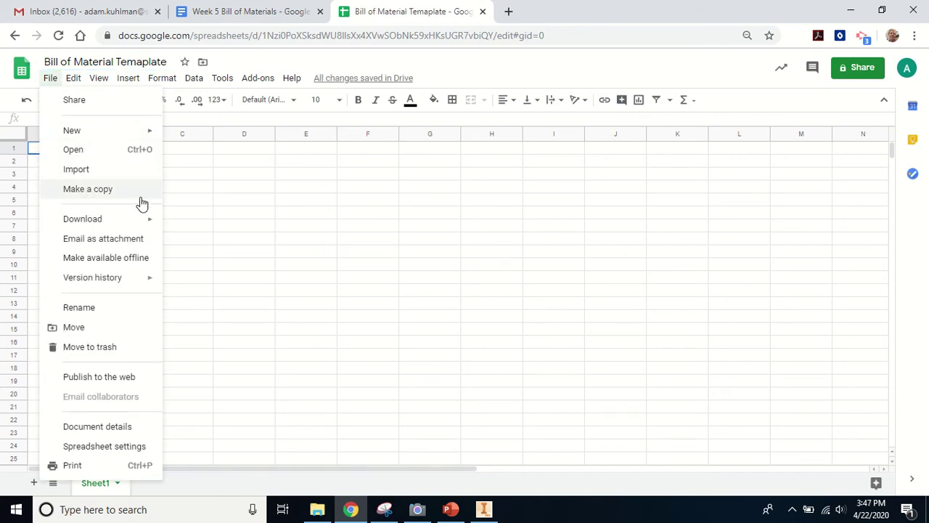
click(306, 211)
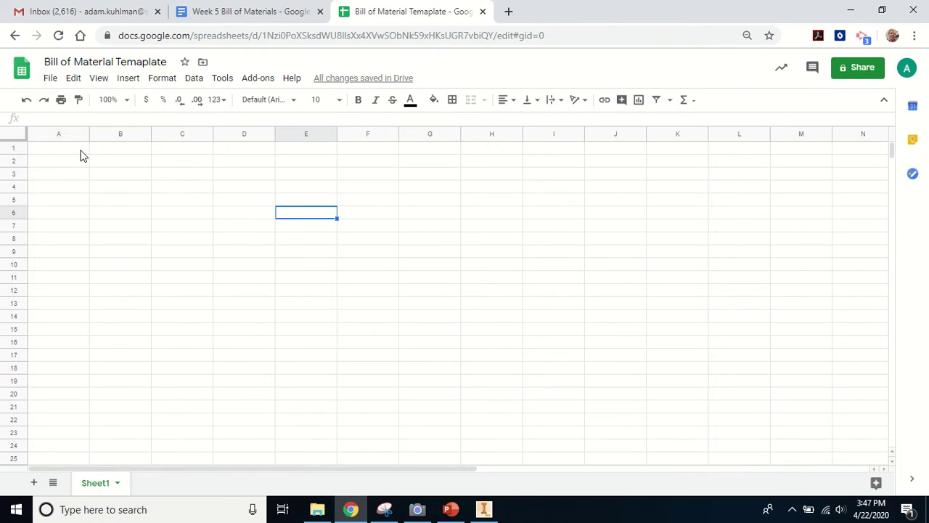
- Enter the column headers "Part Name" in A1 and "Qnty" in B1
click(81, 151)
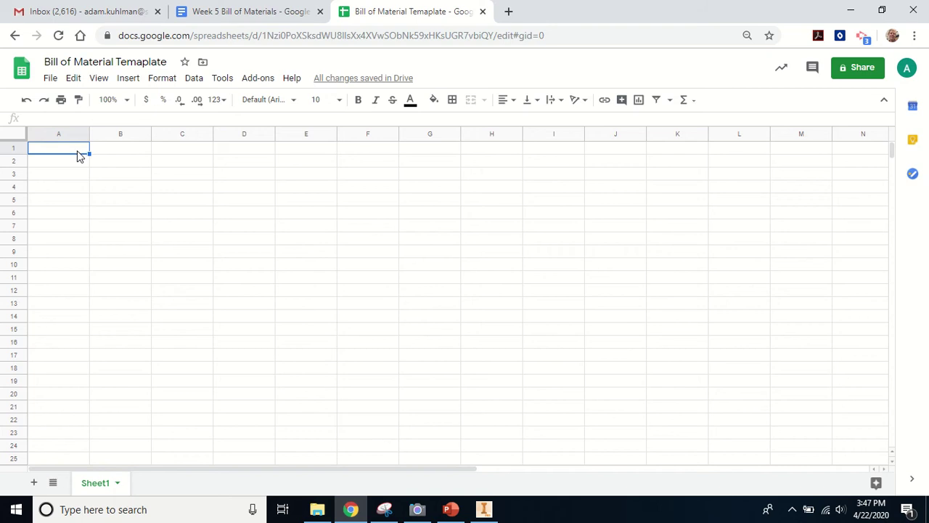
text(Part Name)
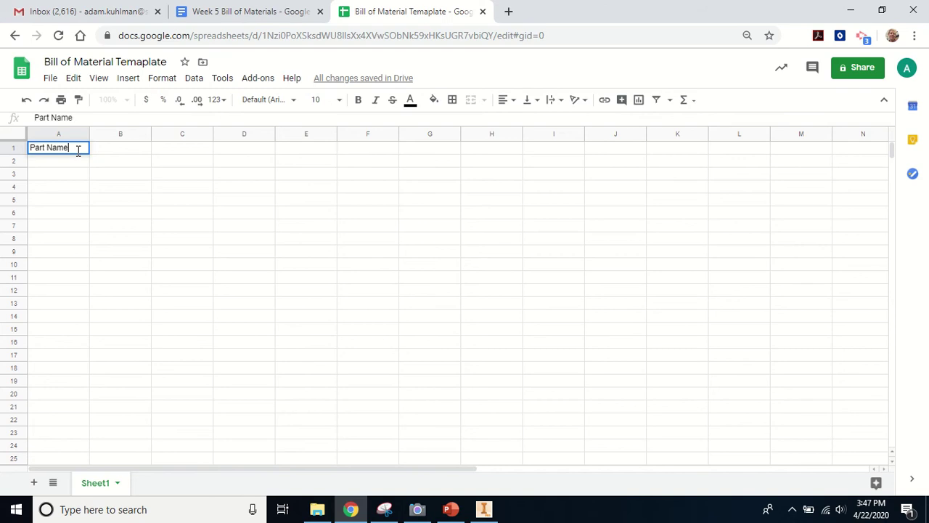
key(Tab)
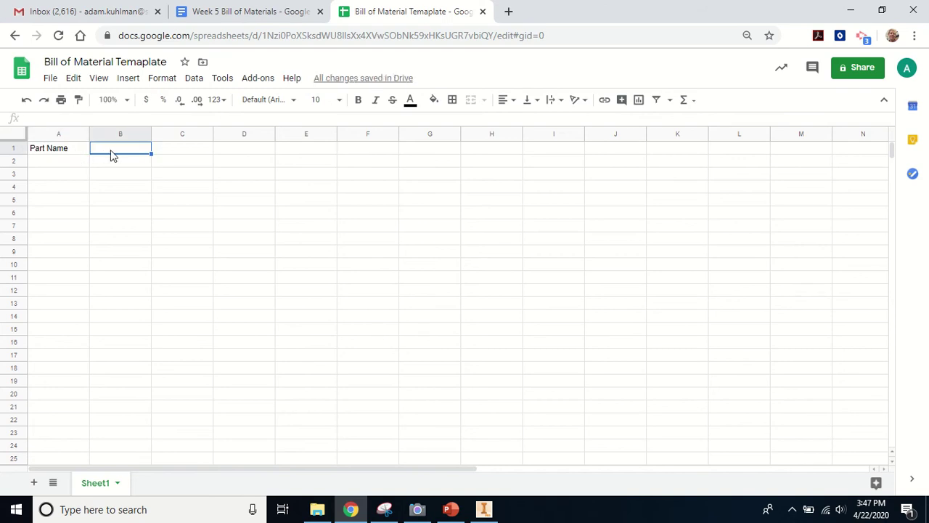
text(Qnty)
key(Tab)
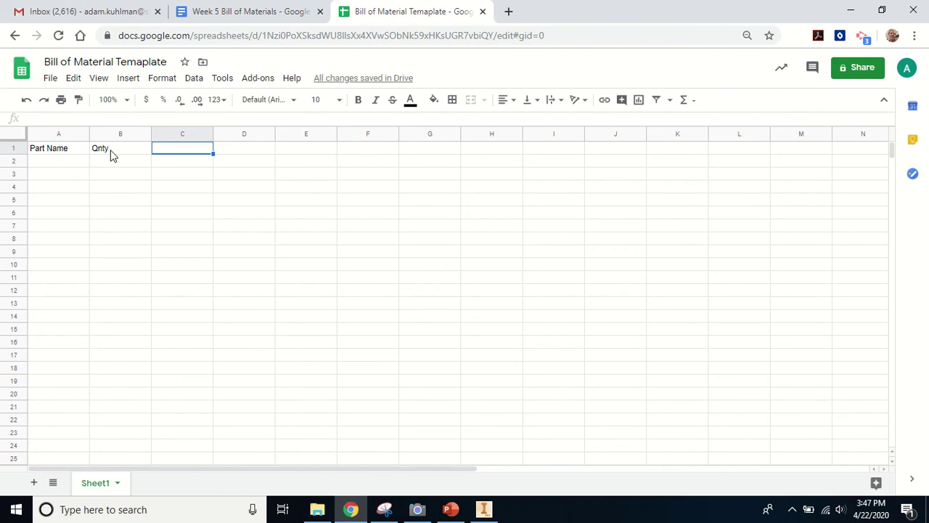
- Add the dimension headers "Length", "Width" and "Depth" in cells C1 to E1
text(Le)
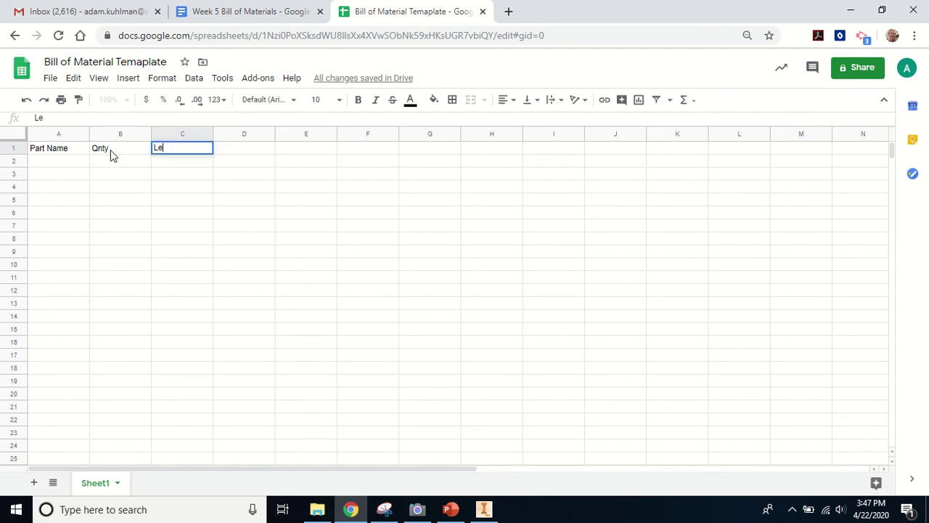
text(ngth)
key(Tab)
text(Width)
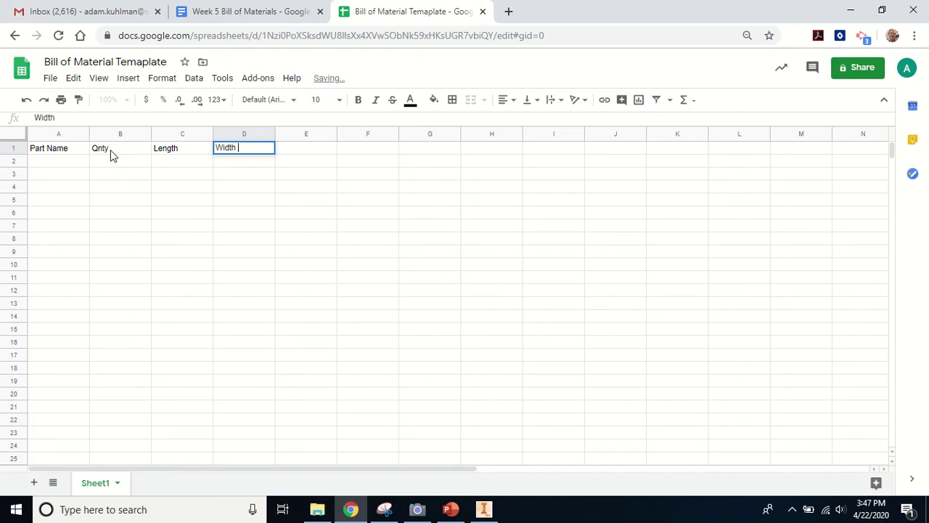
key(Tab)
text(Depth)
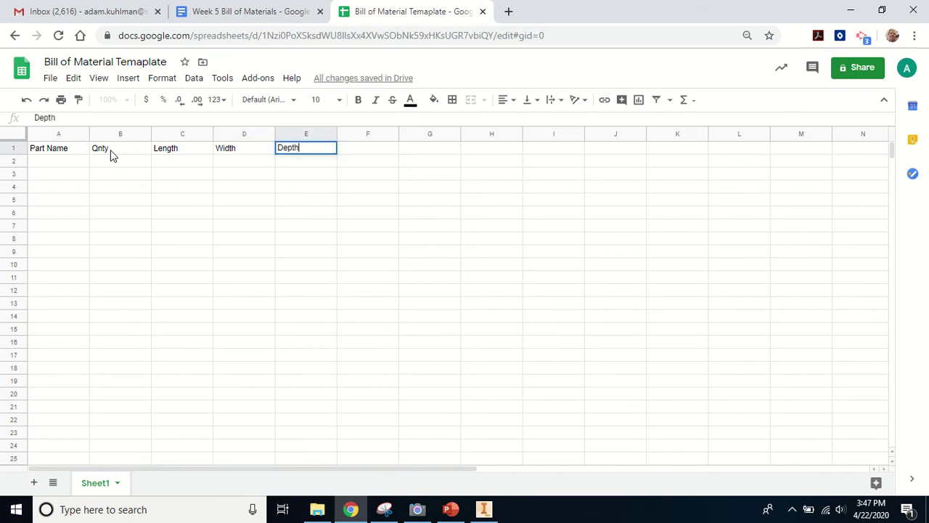
- Enter the header "Brd FT" in F1 and "Cost" in G1
click(375, 153)
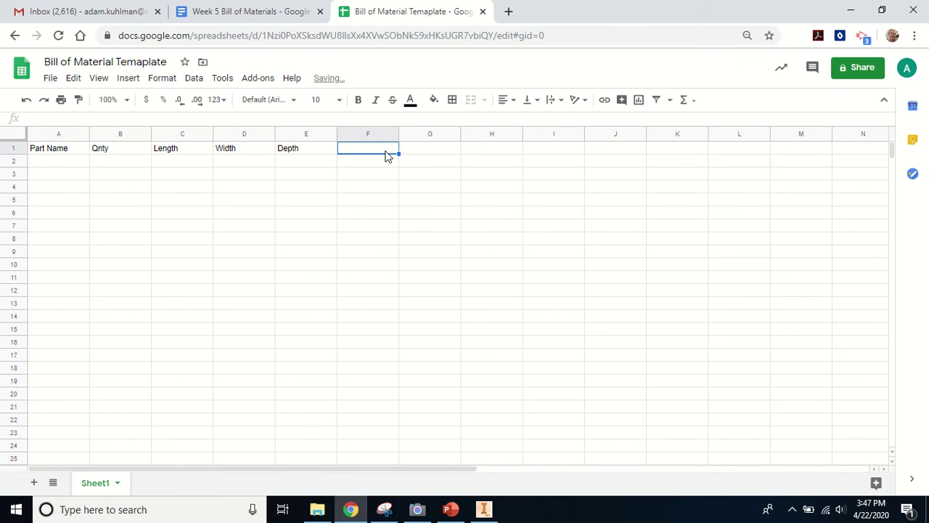
double_click(387, 155)
text(B)
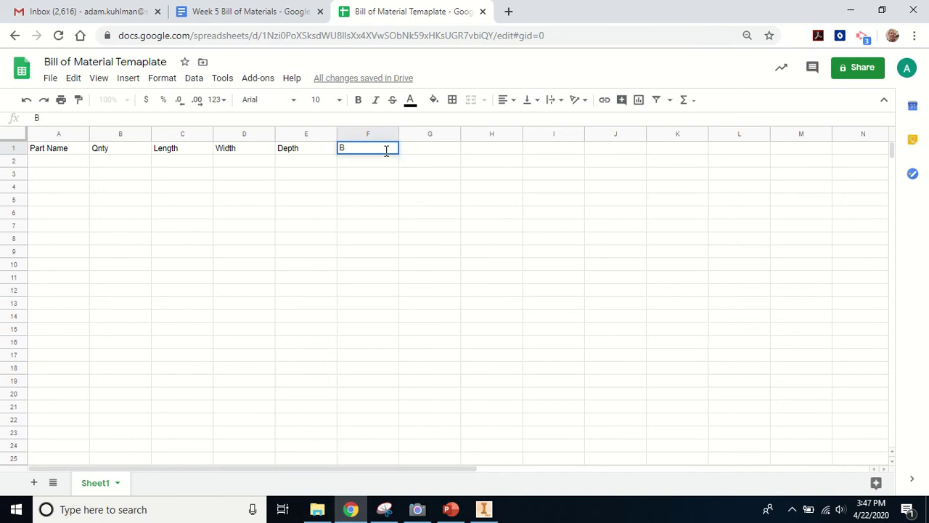
text(rd FT)
click(440, 155)
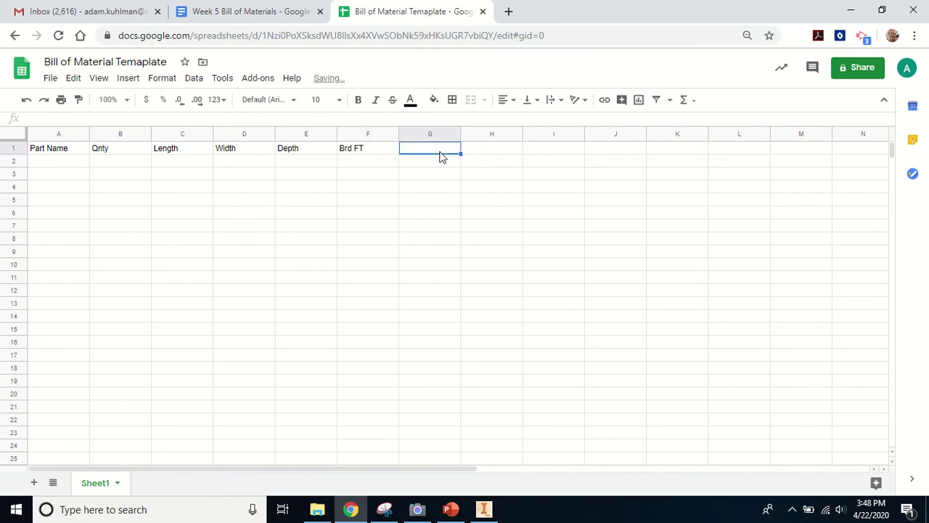
text(Cos)
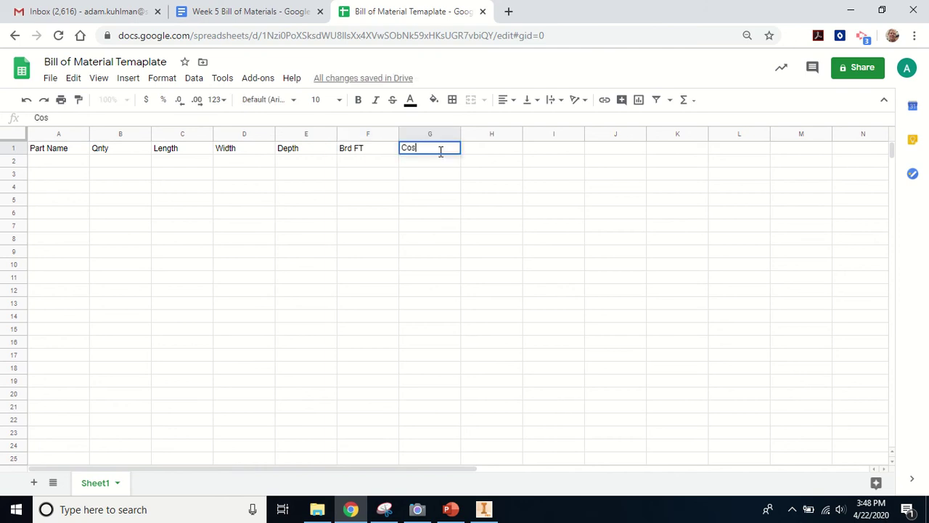
text(t)
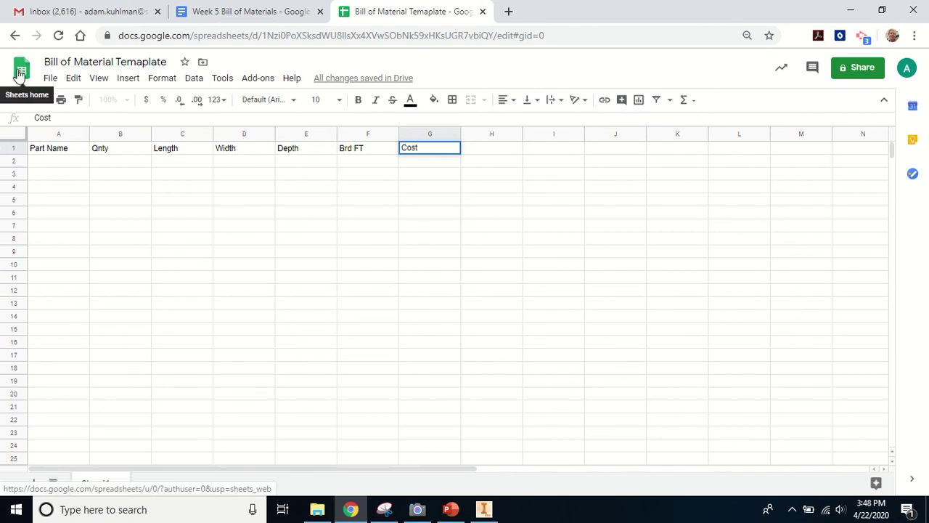
- Make the whole header row 1 bold
click(14, 148)
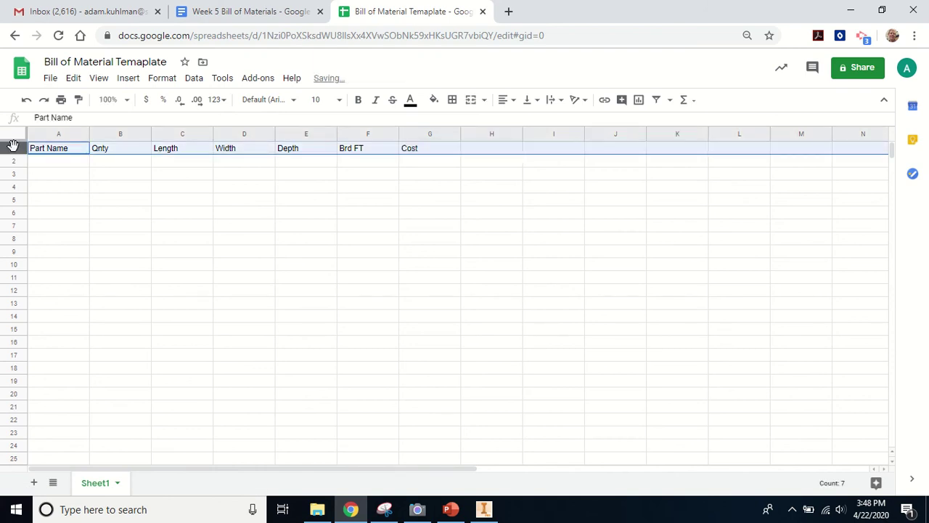
click(357, 103)
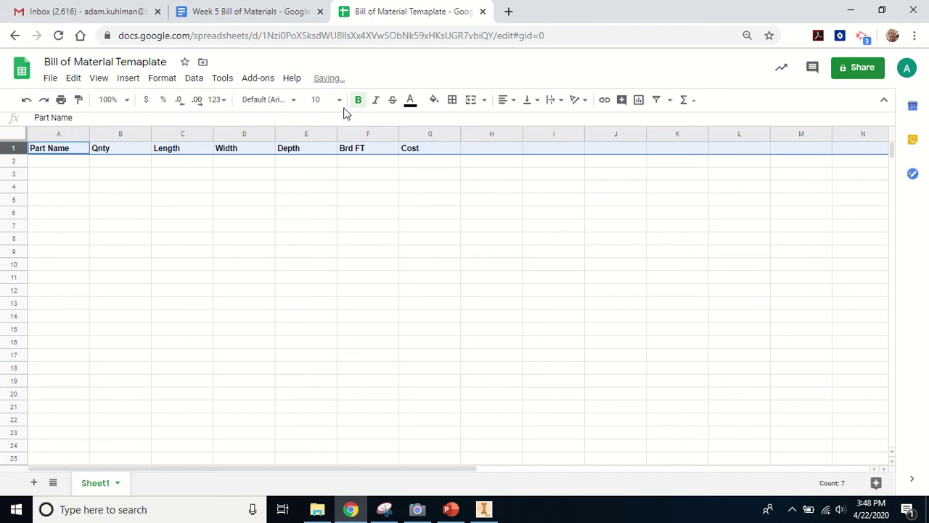
- Try applying all borders to the whole of row 1, and undo the border change
click(454, 104)
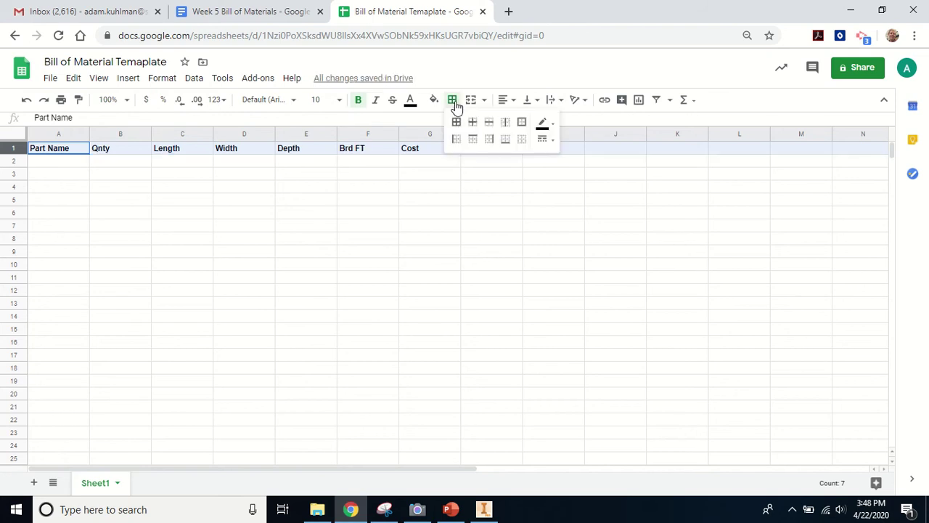
click(455, 123)
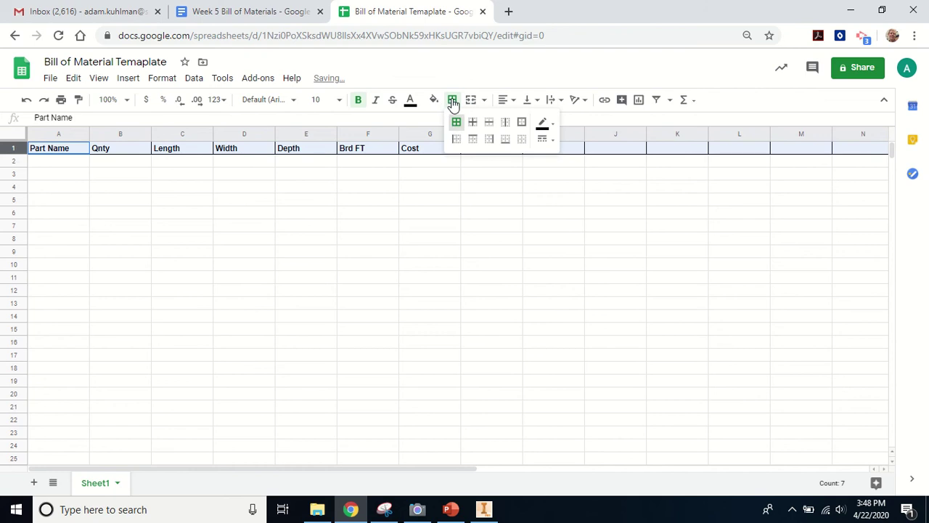
click(453, 103)
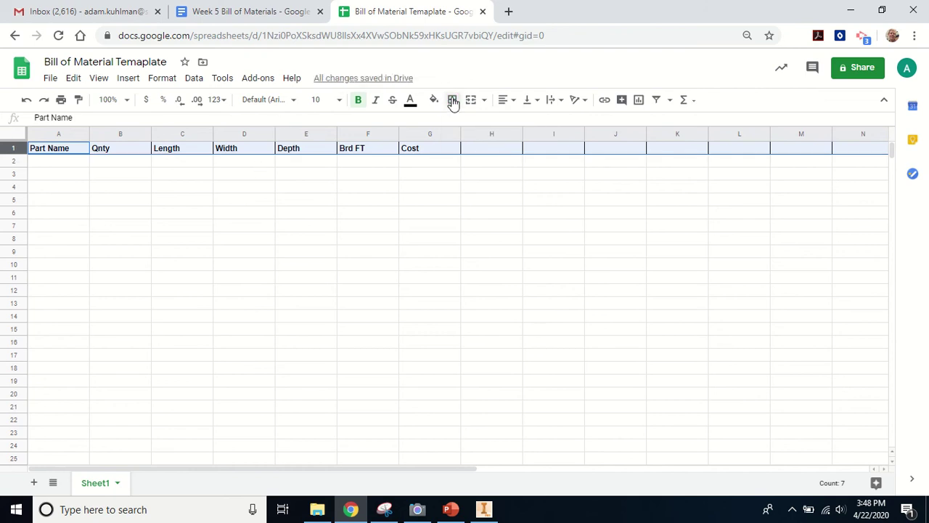
click(453, 101)
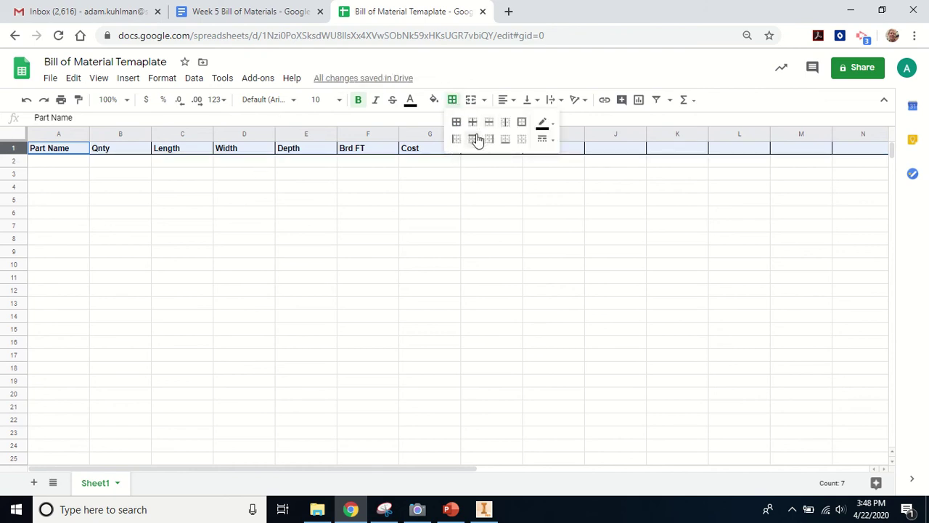
click(456, 215)
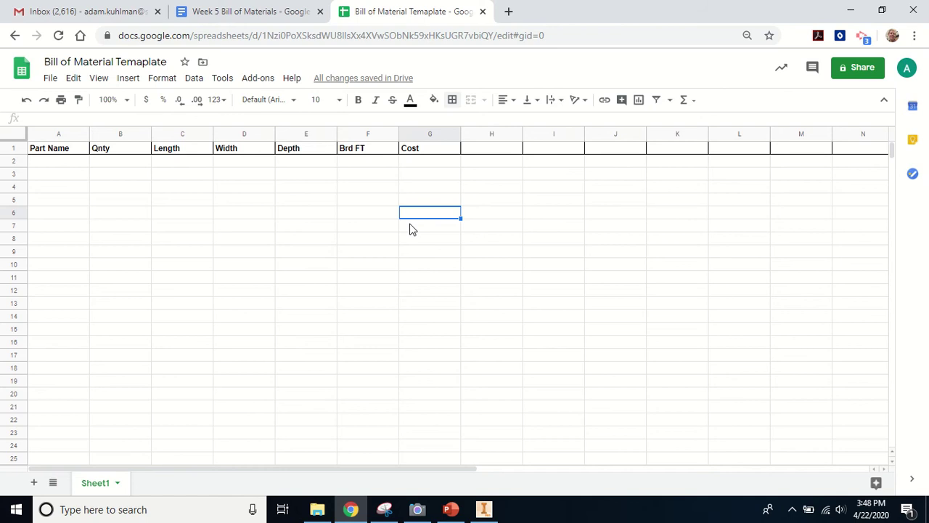
key(ctrl+z)
click(330, 201)
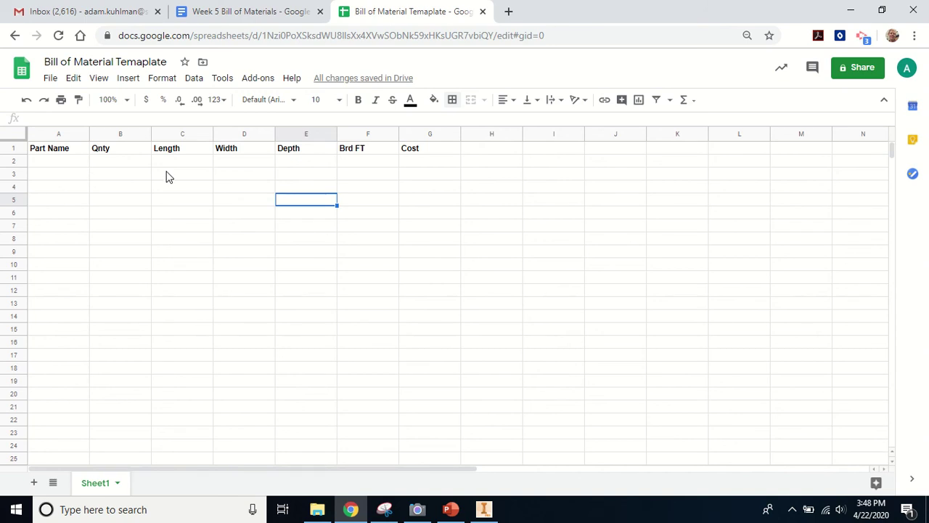
- Enter the board-foot formula =C3*D3*E3/144 in cell F3, multiplying length, width and depth
click(352, 178)
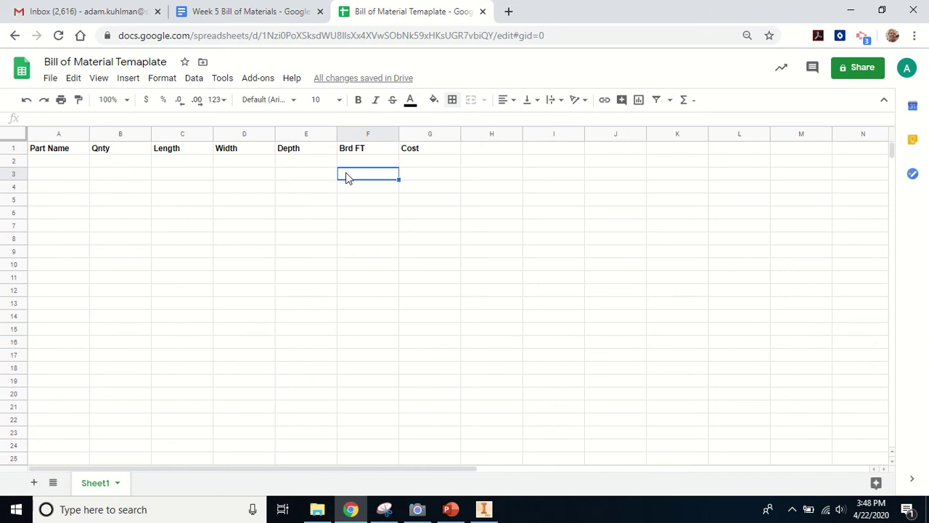
text(=)
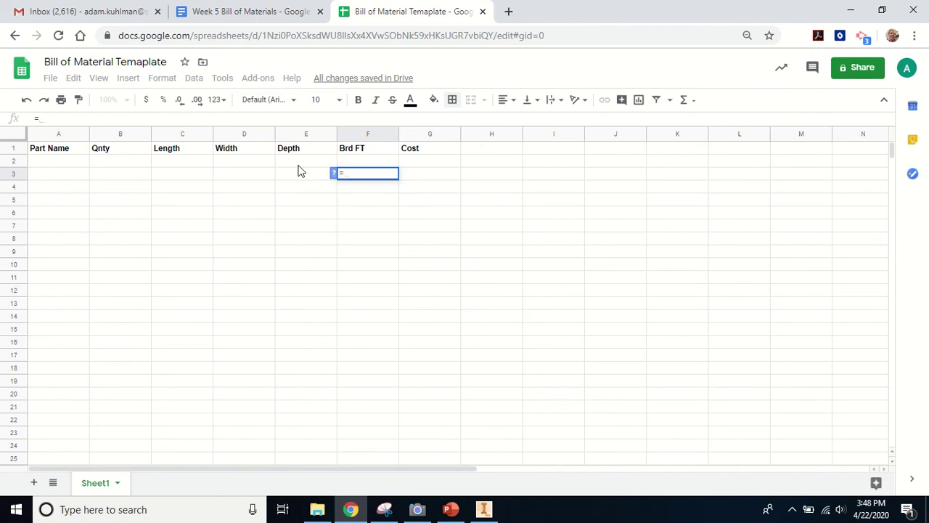
click(183, 173)
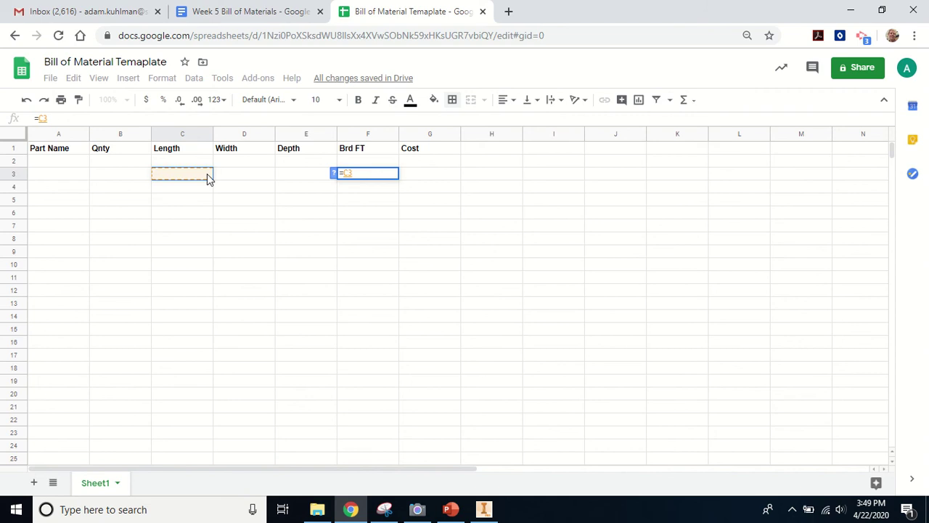
text(*)
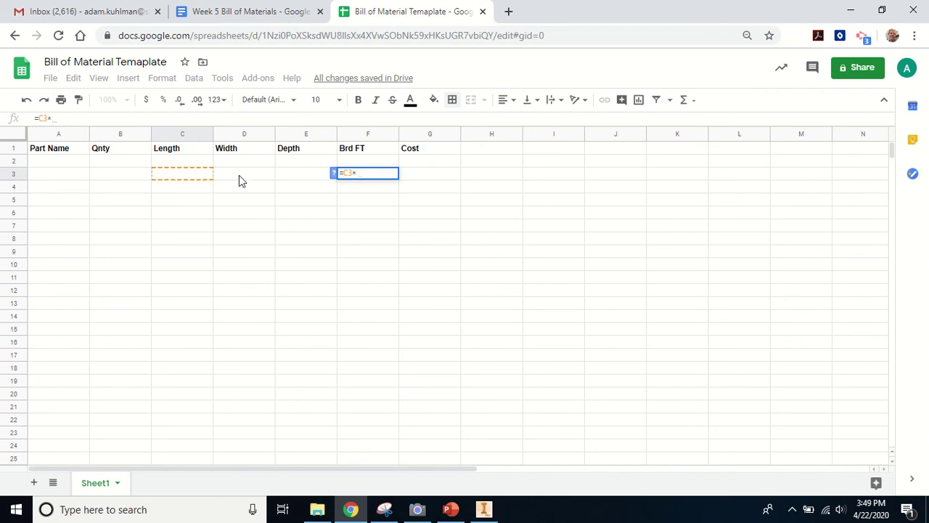
click(242, 180)
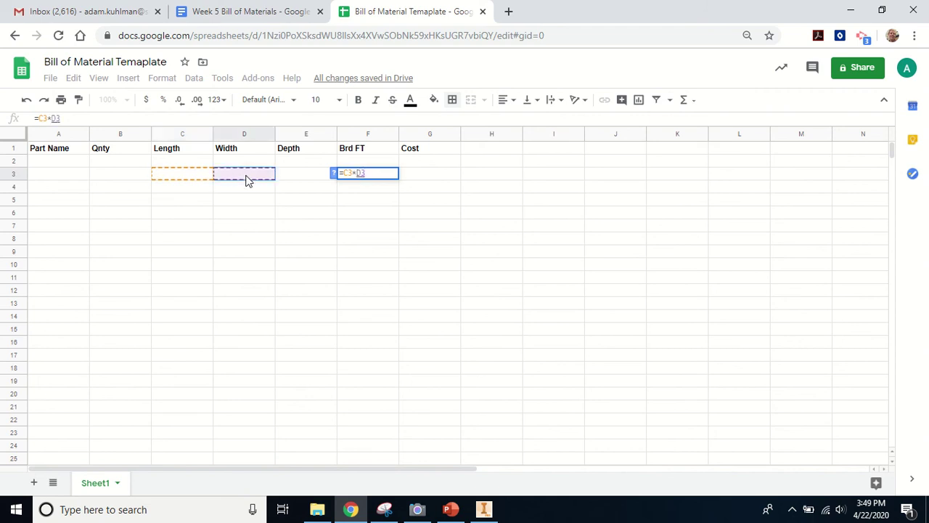
text(*)
click(309, 177)
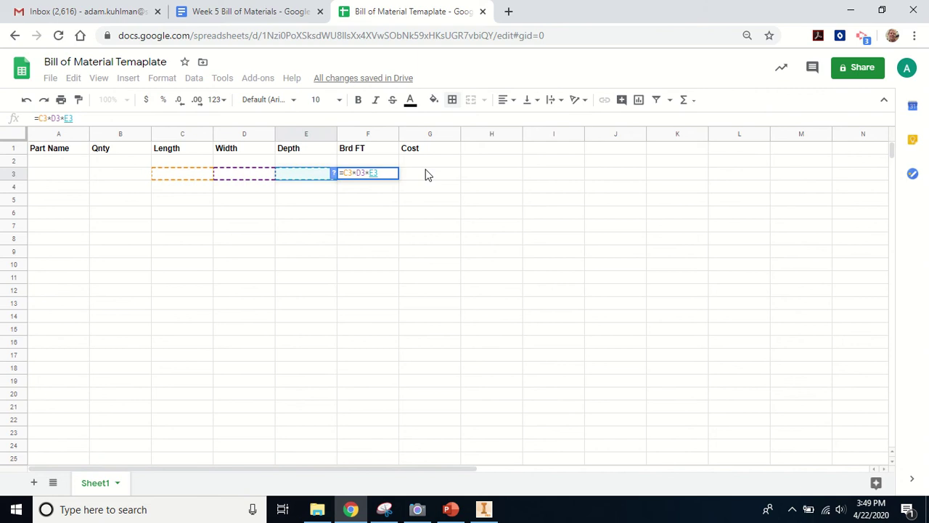
text(/)
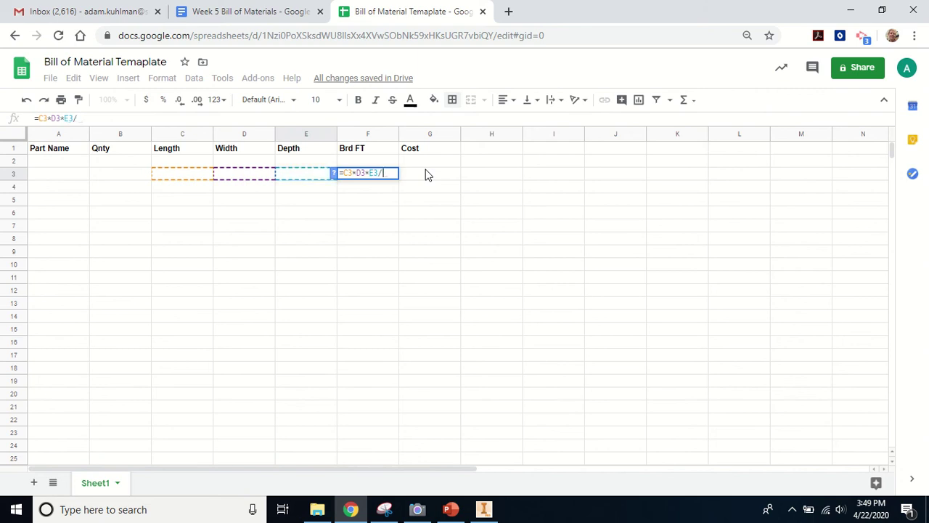
text(144)
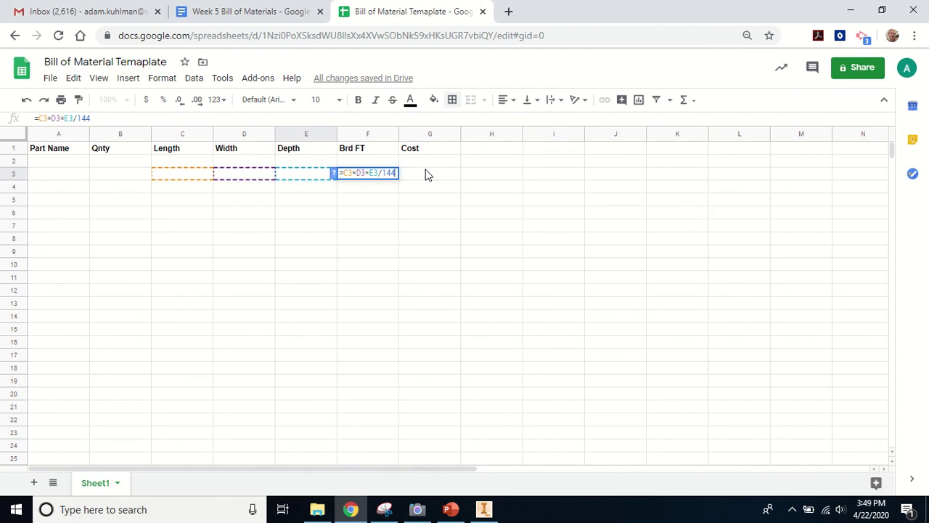
key(Return)
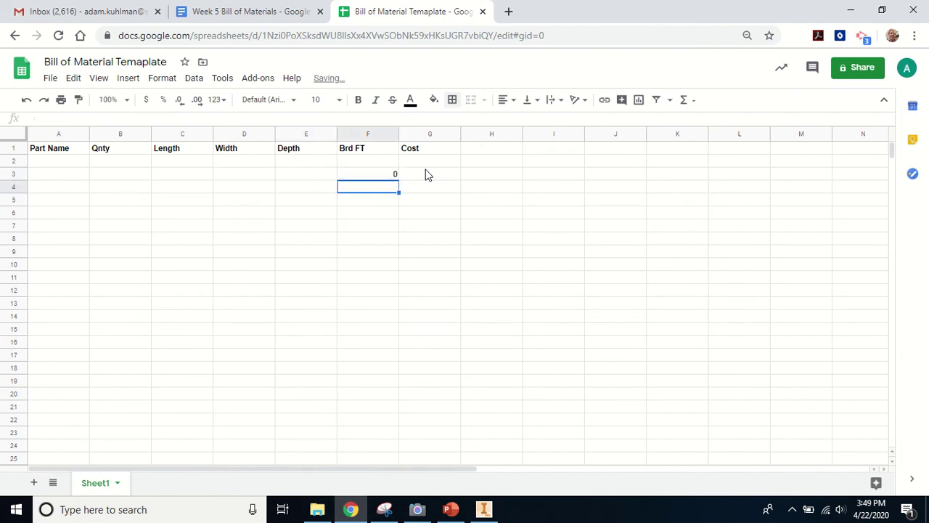
- Fill the board-foot formula from F3 down through F6
click(350, 176)
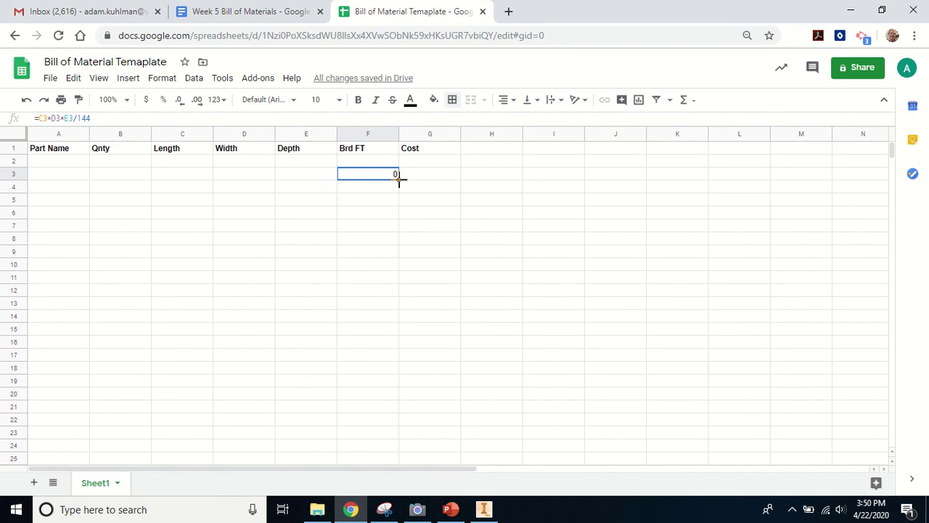
drag(398, 180, 395, 216)
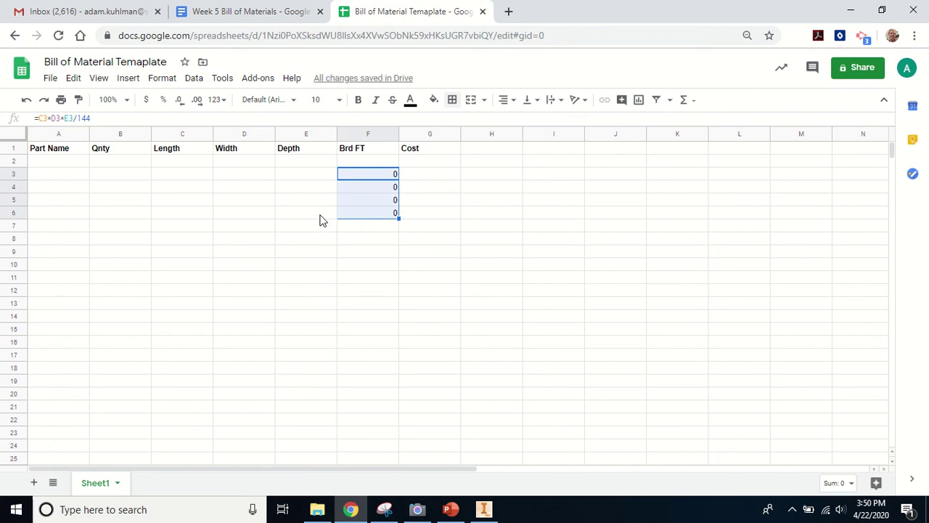
- Enter the cost formula =F3*B3*3.75 in cell G3, multiplying board feet, quantity and the 3.75 price
click(409, 177)
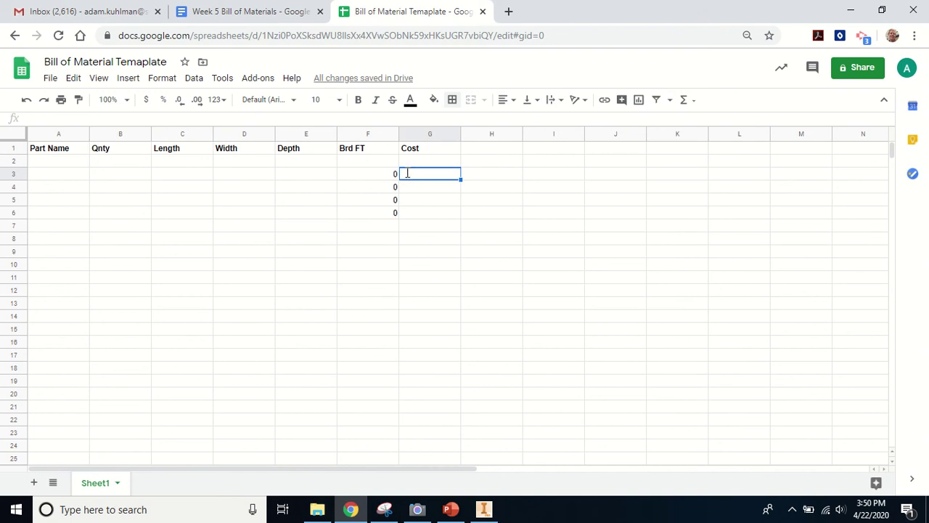
text(=)
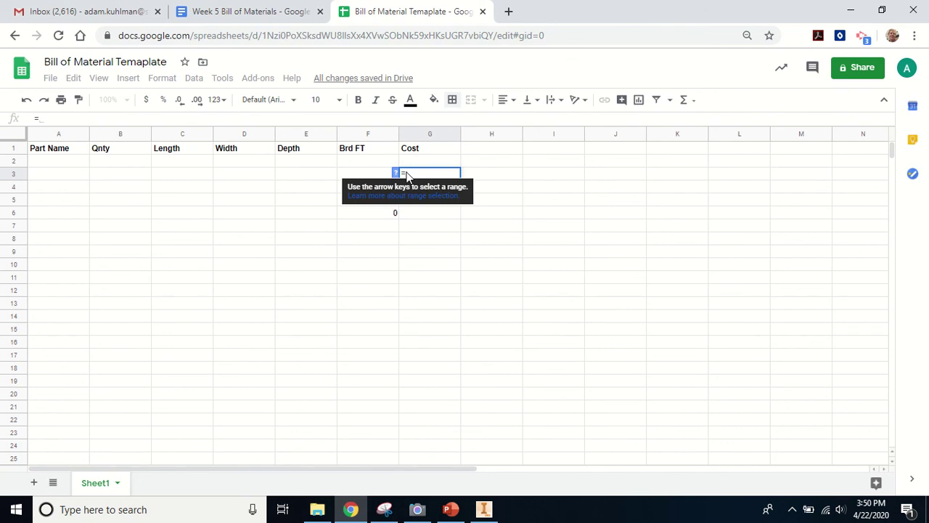
click(367, 177)
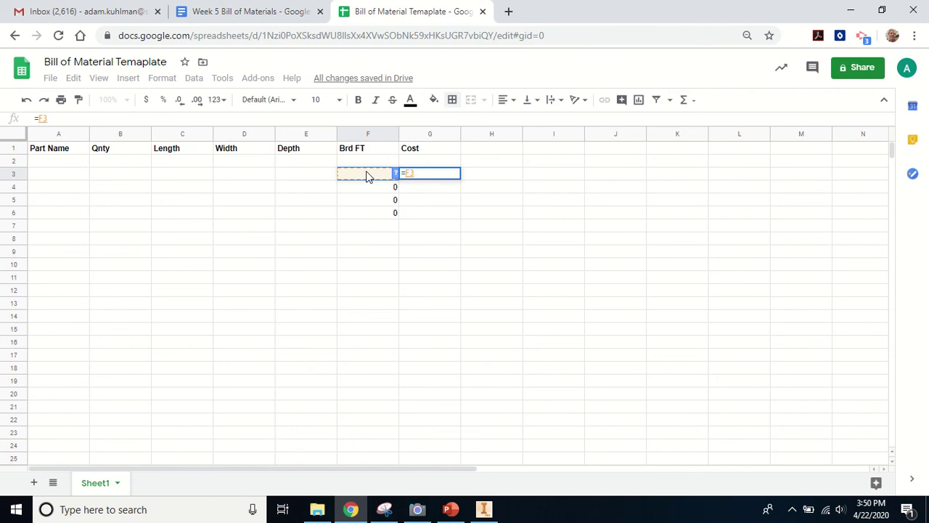
text(*)
click(131, 178)
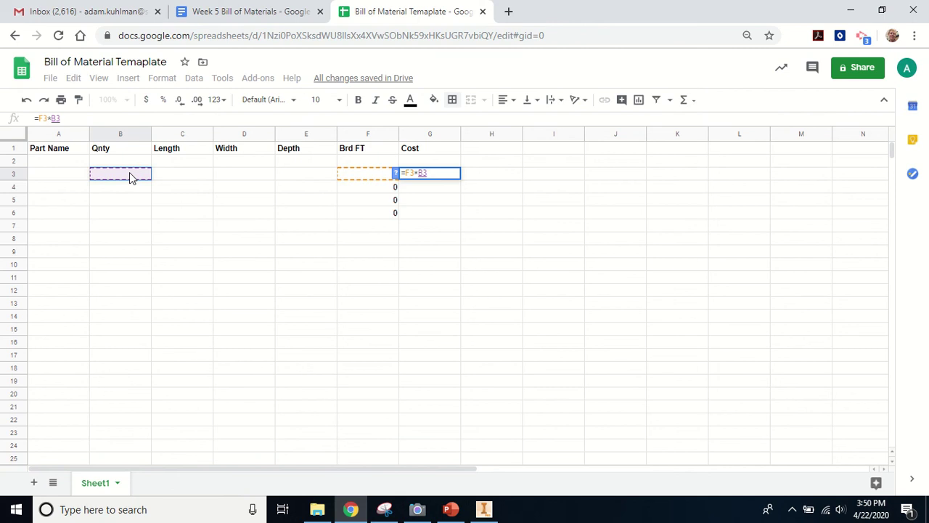
text(*3)
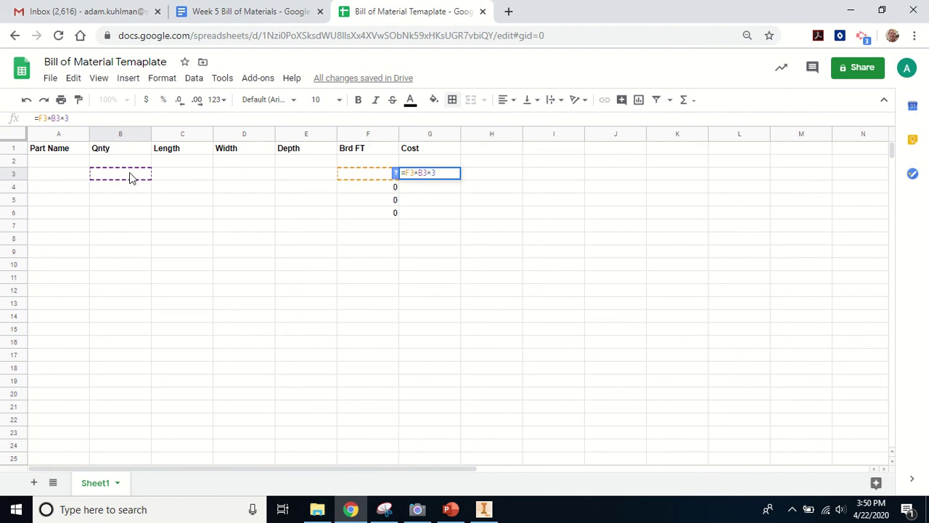
text(.75)
key(Return)
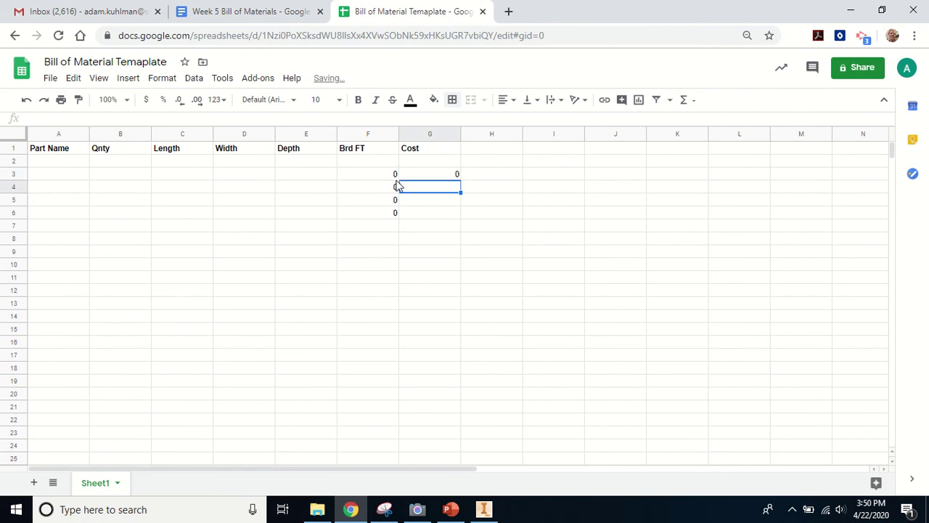
- Fill the cost formula from G3 down through G6 and check the formulas in the filled cells
click(439, 178)
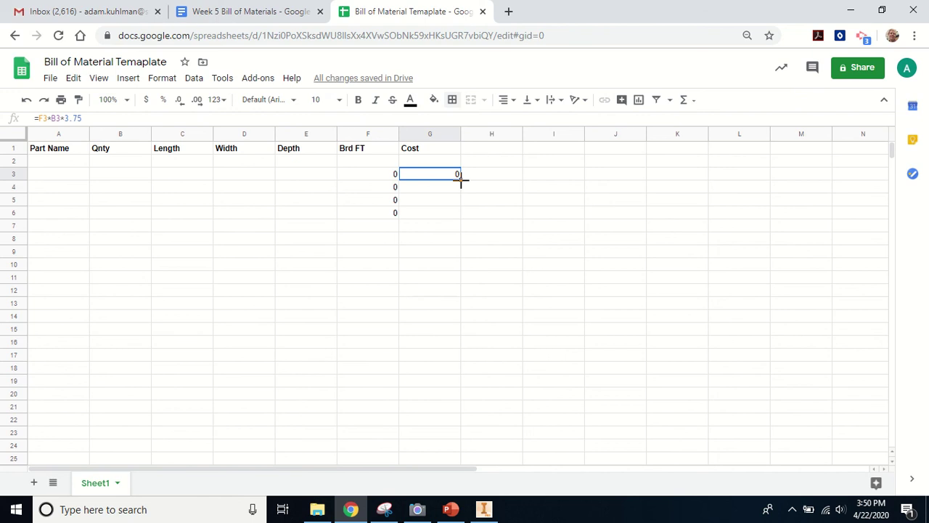
drag(460, 180, 460, 216)
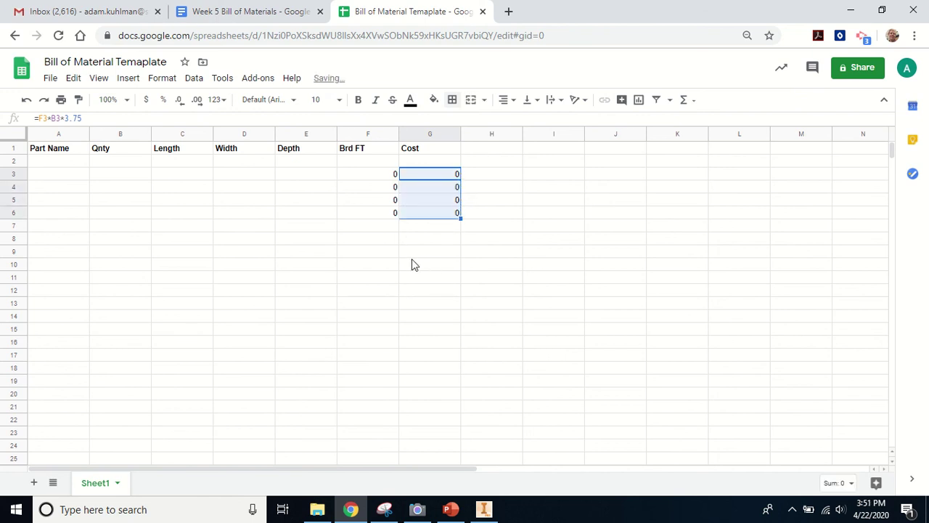
click(443, 188)
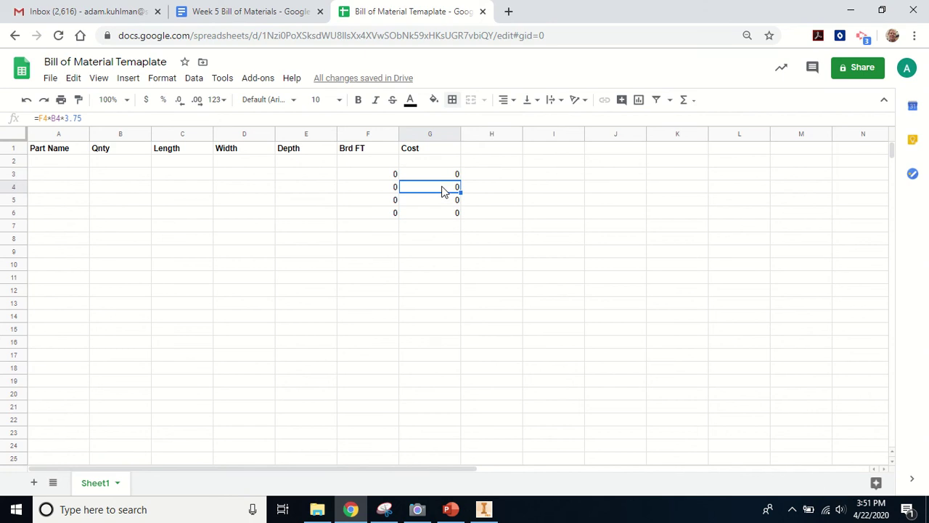
click(443, 201)
click(439, 214)
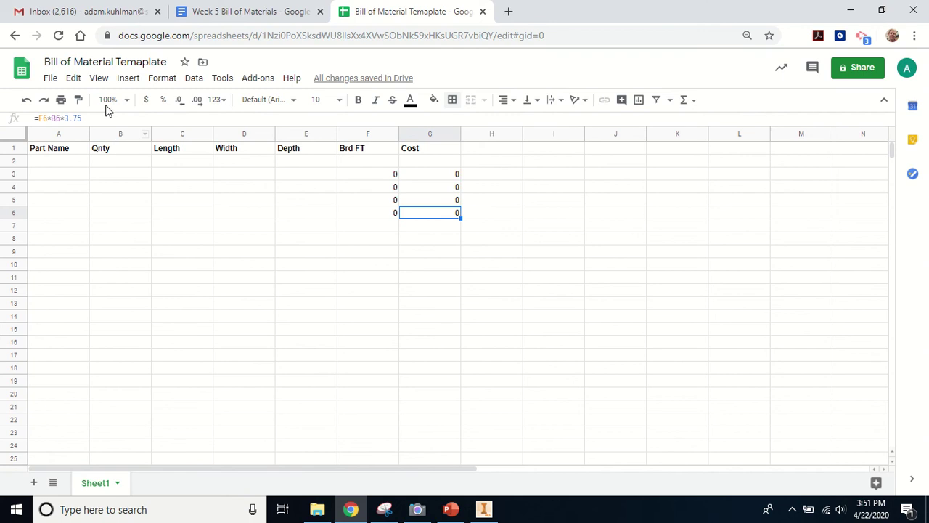
- Start making a copy of the template spreadsheet and trim the proposed name to "Bill of Material"
click(49, 80)
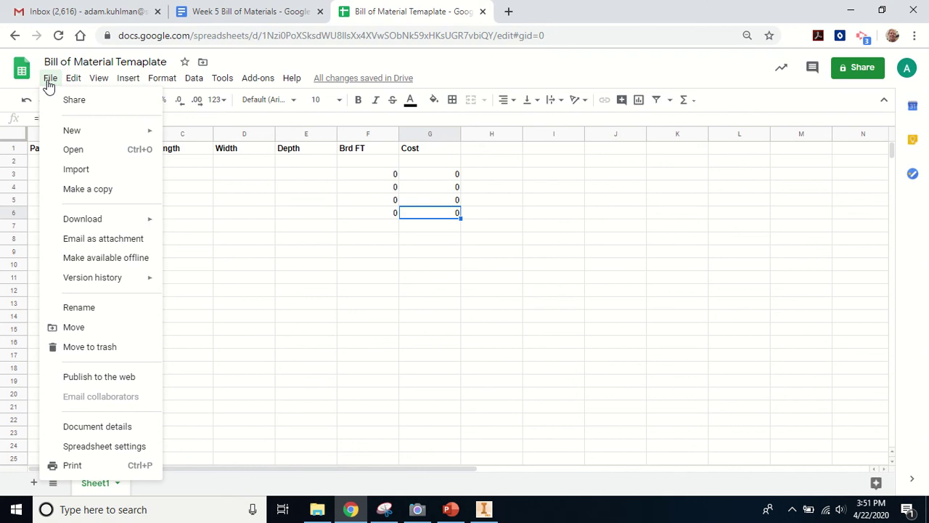
click(74, 192)
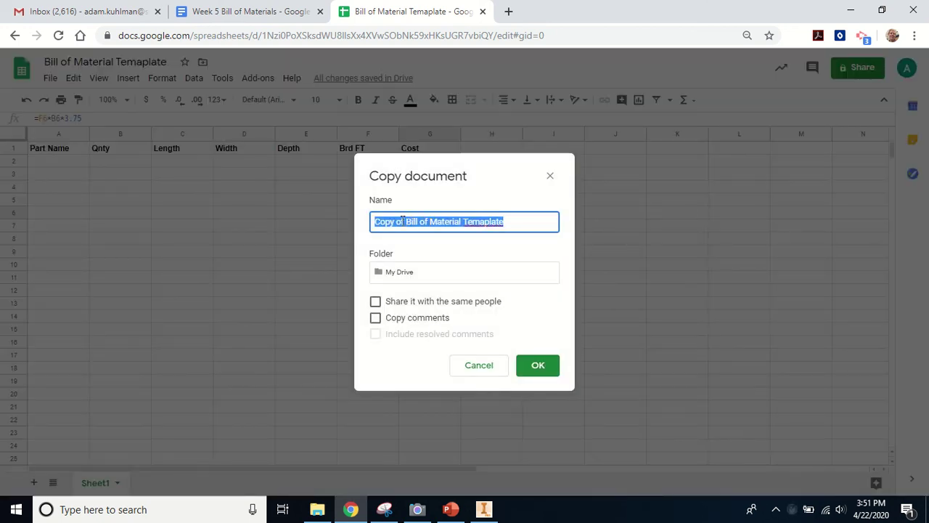
drag(403, 221, 399, 222)
click(523, 221)
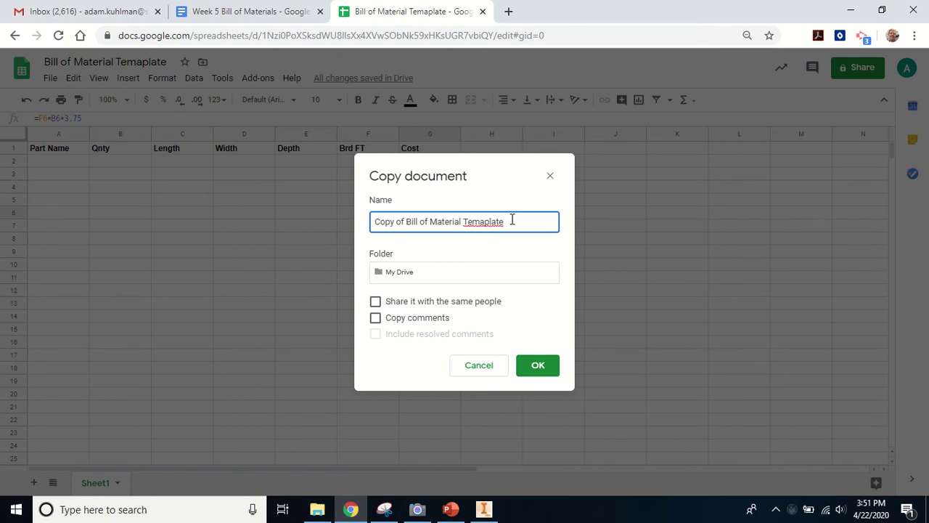
key(BackSpace)
key(BackSpace)
key(BackSpace)
key(BackSpace)
key(BackSpace)
key(BackSpace)
key(BackSpace)
key(BackSpace)
key(BackSpace)
key(BackSpace)
key(Left)
key(Left)
key(Left)
key(Left)
key(Left)
key(Left)
key(Left)
key(Left)
key(Left)
key(Left)
key(Left)
key(Left)
key(Left)
key(Left)
key(Left)
key(Left)
key(BackSpace)
key(BackSpace)
key(BackSpace)
key(BackSpace)
key(BackSpace)
key(BackSpace)
key(BackSpace)
key(BackSpace)
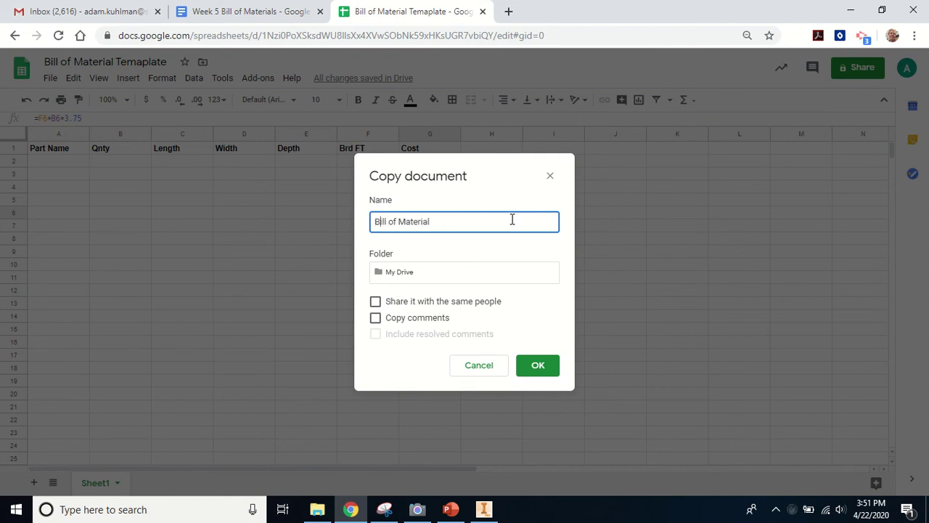
- Complete the copy's name as "Bill of Material- Jewelry Box" with the spelling corrected, and create the copy in My Drive
key(End)
text(Material- Jewlery Box)
right_click(447, 227)
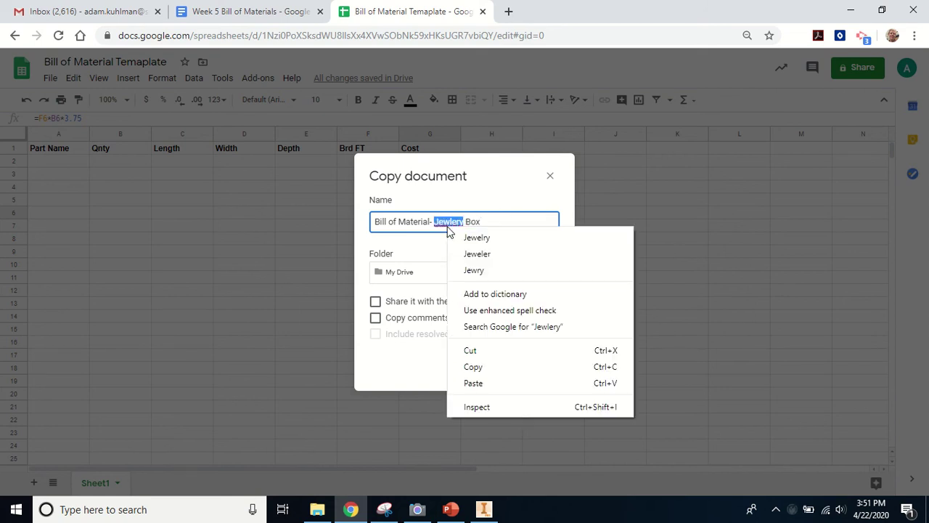
click(473, 237)
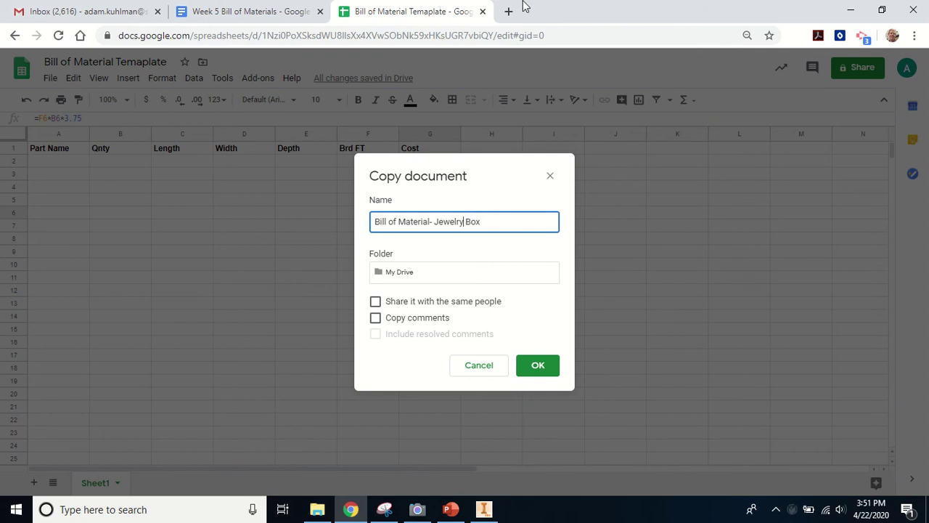
mouse_move(497, 2)
click(534, 363)
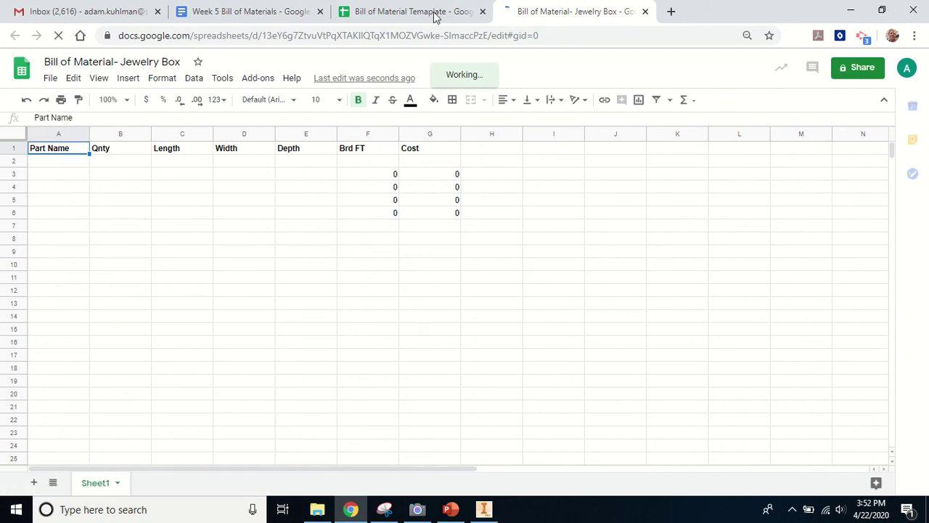
- Switch to the Week 5 Bill of Materials document and examine the box drawing and its cutting list
click(204, 13)
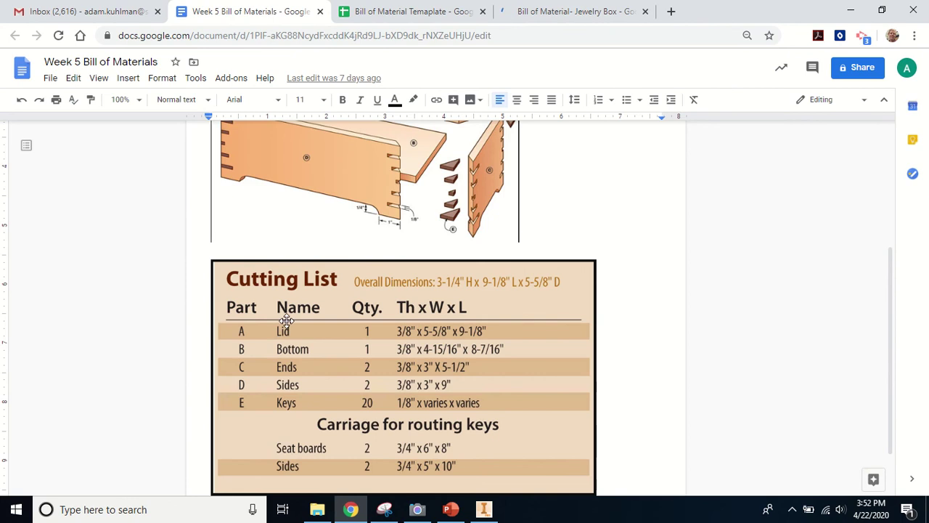
scroll(325, 269, up, 3)
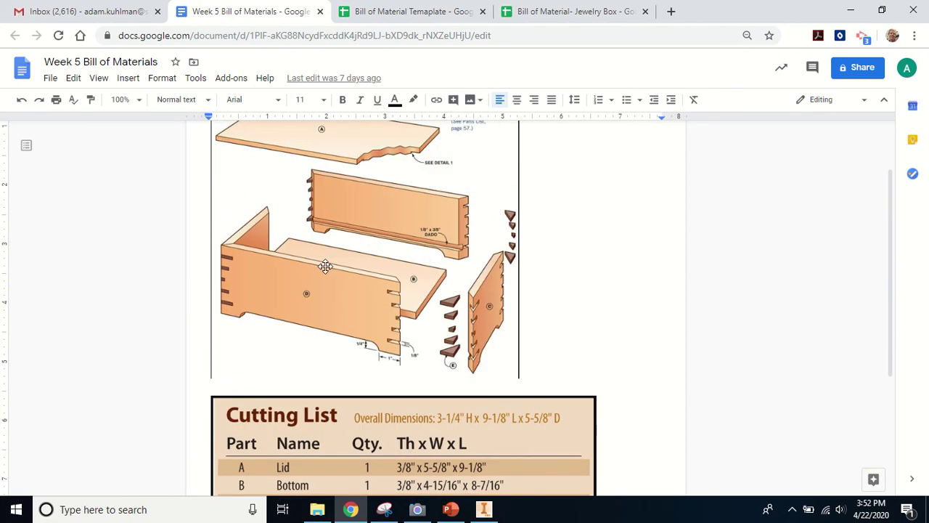
scroll(326, 265, down, 3)
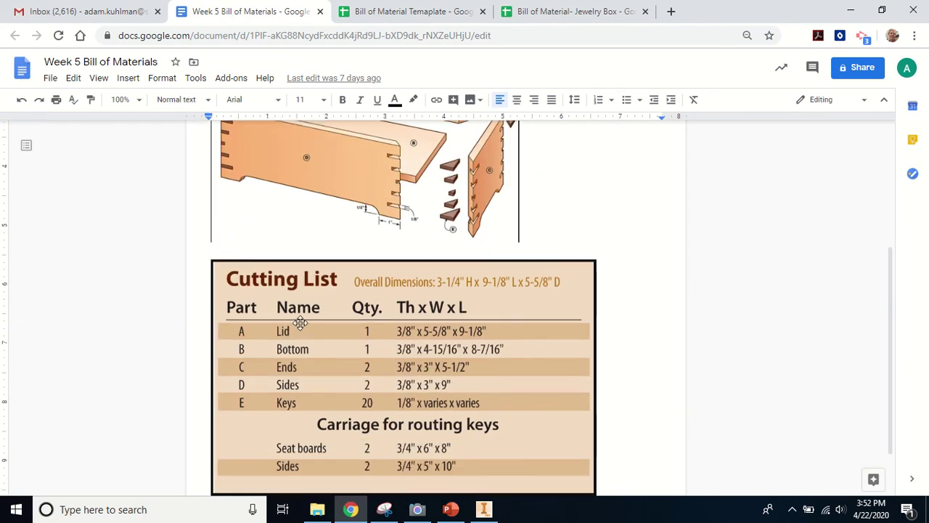
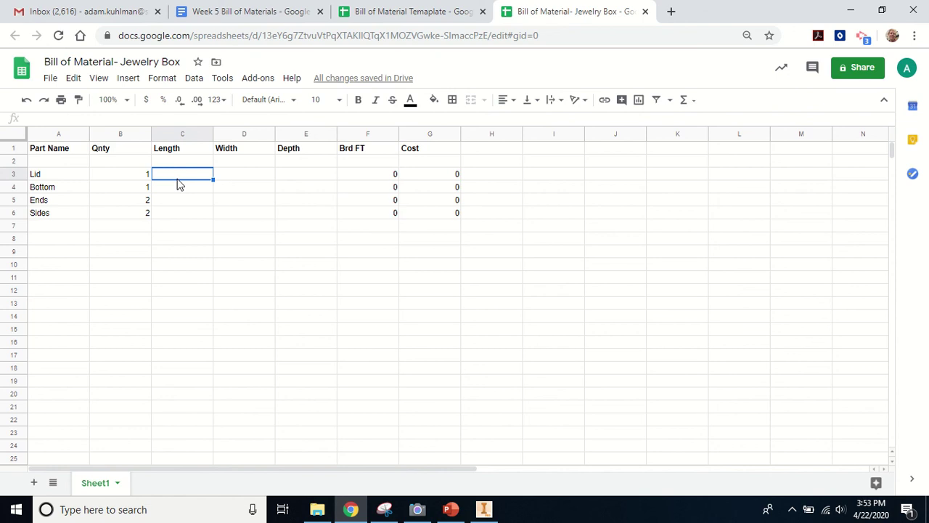
- Enter 9.125 as the Lid's length in cell C3 of the jewelry box spreadsheet
text(9.1)
text(25)
key(Tab)
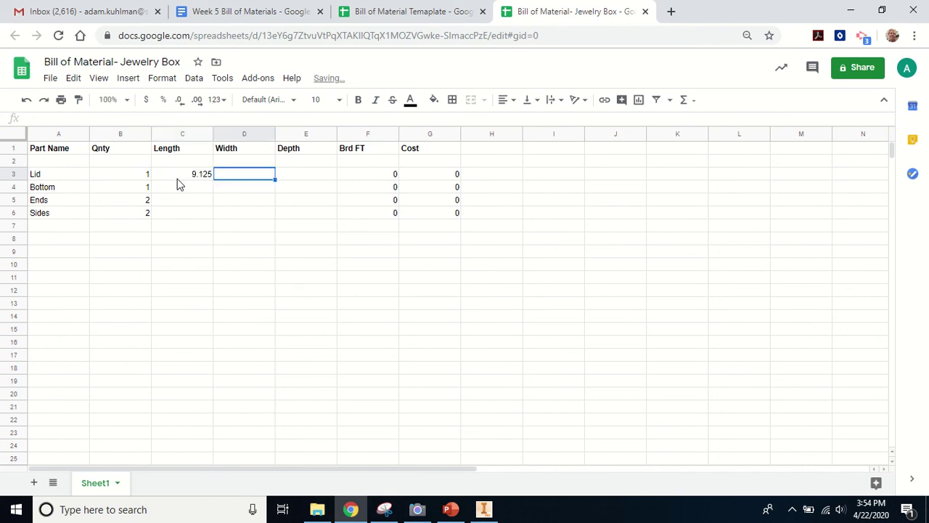
- Look up the Lid's width in the Week 5 Bill of Materials cutting list and enter 5.625 in cell D3
click(393, 12)
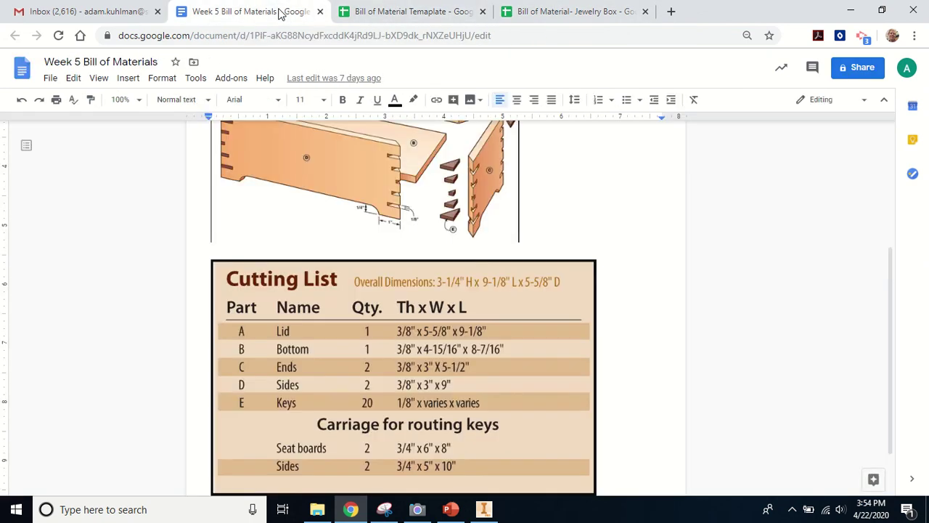
click(282, 12)
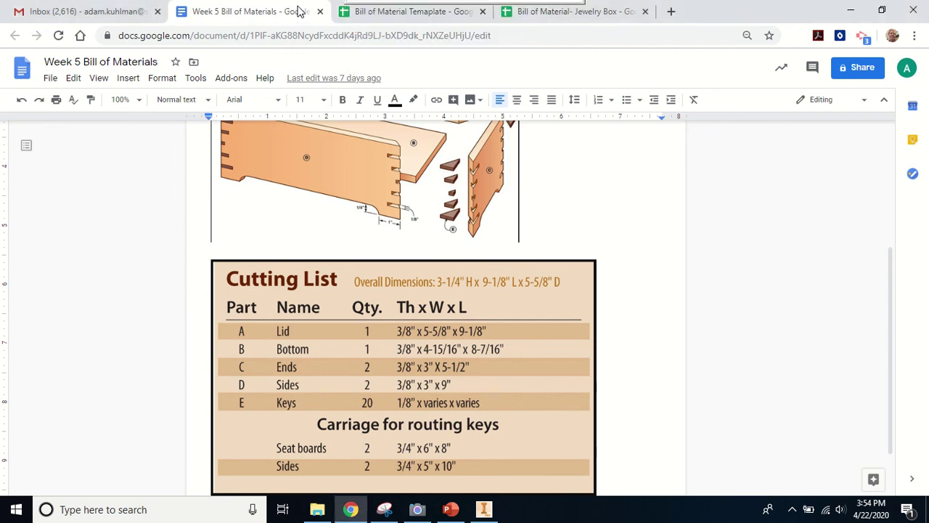
click(517, 12)
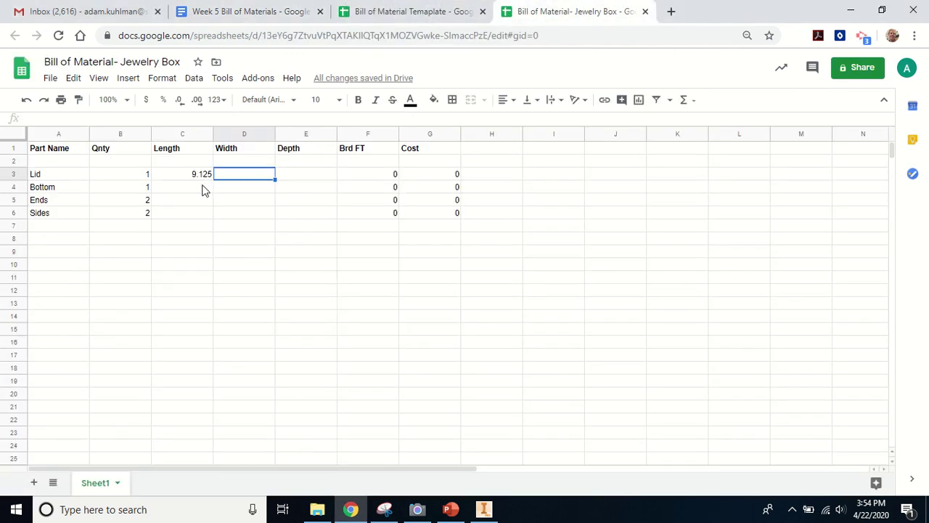
text(5)
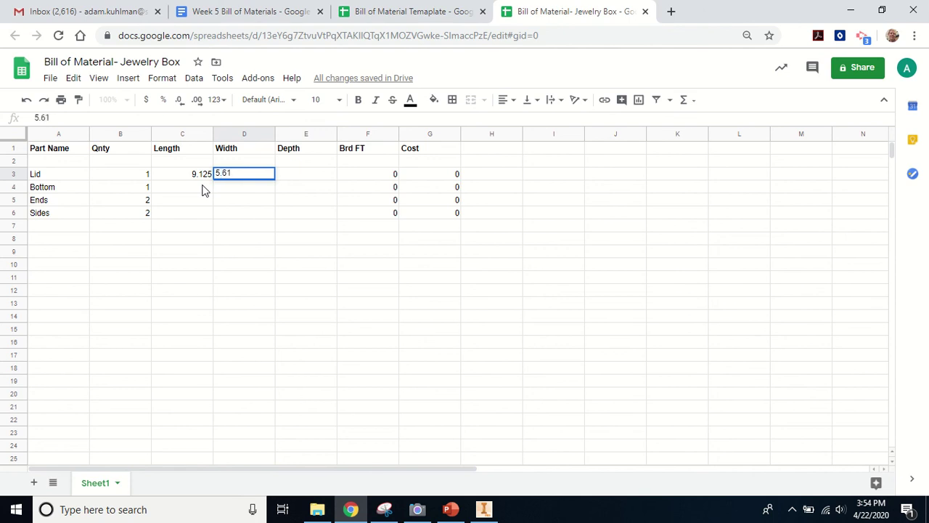
text(.625)
click(308, 181)
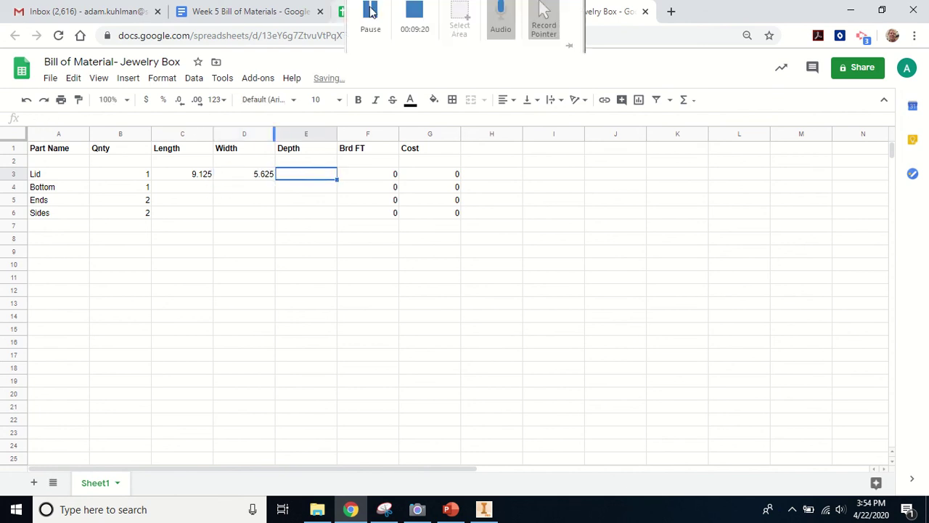
- Look up the Lid's thickness in the cutting list and enter .375 as its depth in cell E3
click(282, 13)
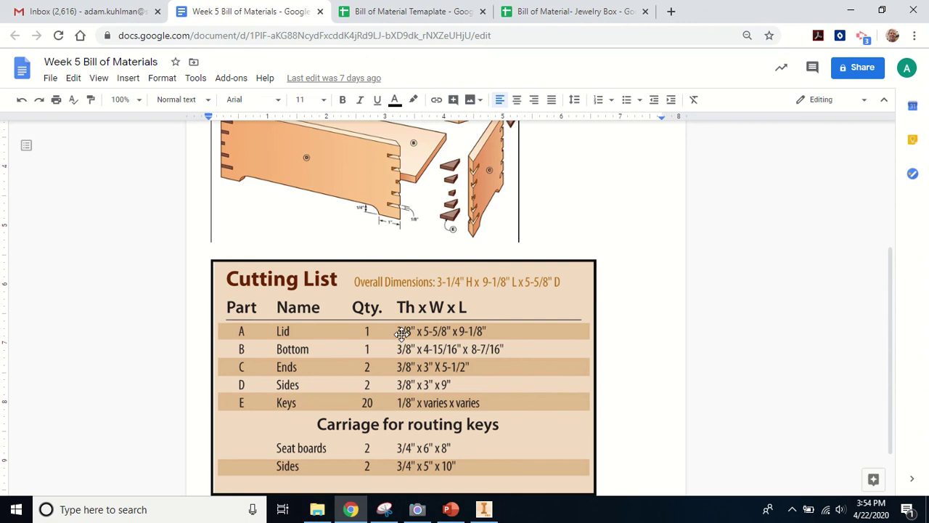
click(552, 13)
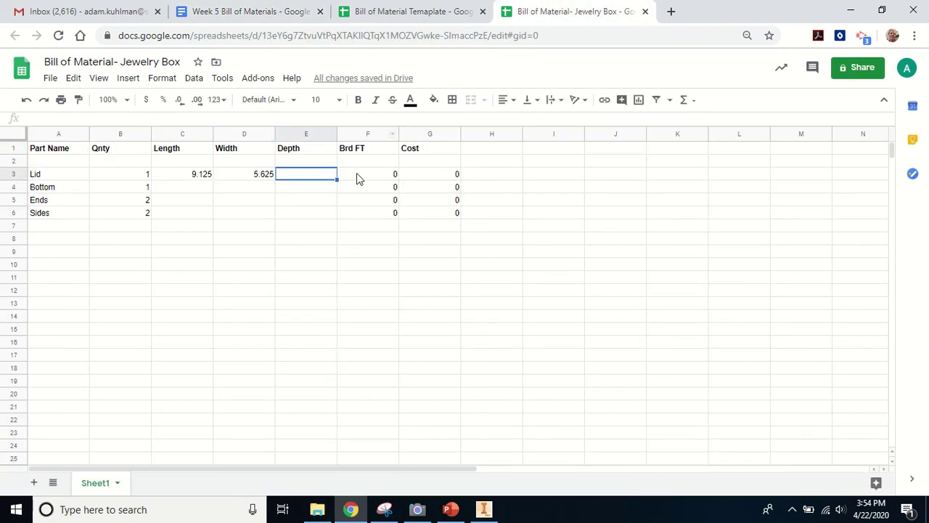
text(.)
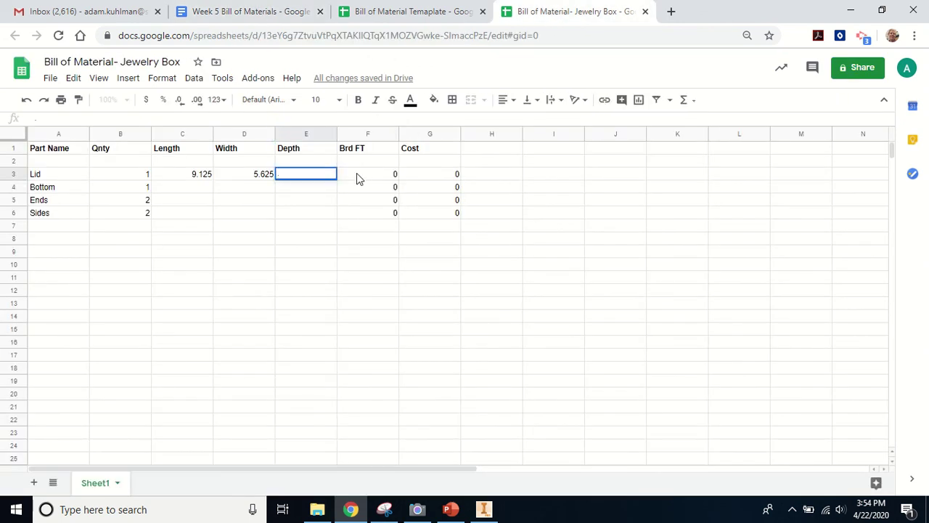
text(375)
key(Return)
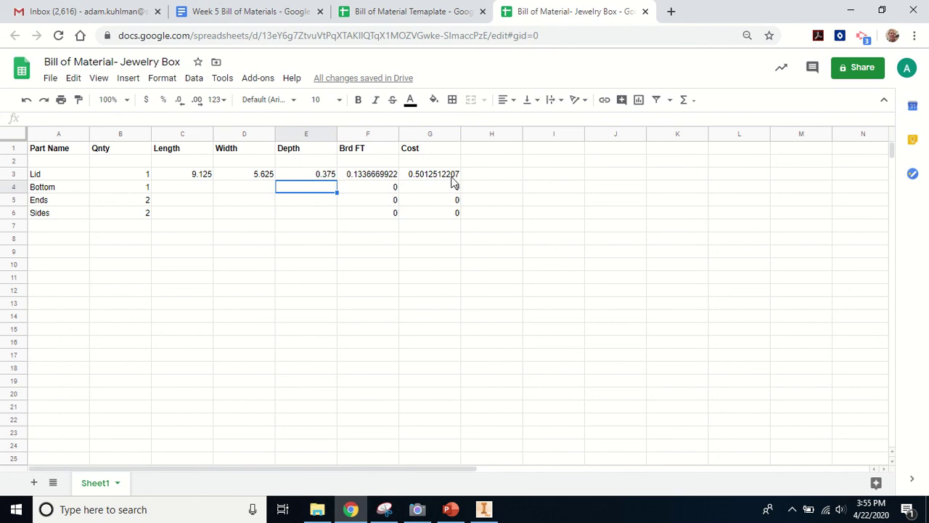
- Format the whole Cost column G as dollar currency
click(424, 134)
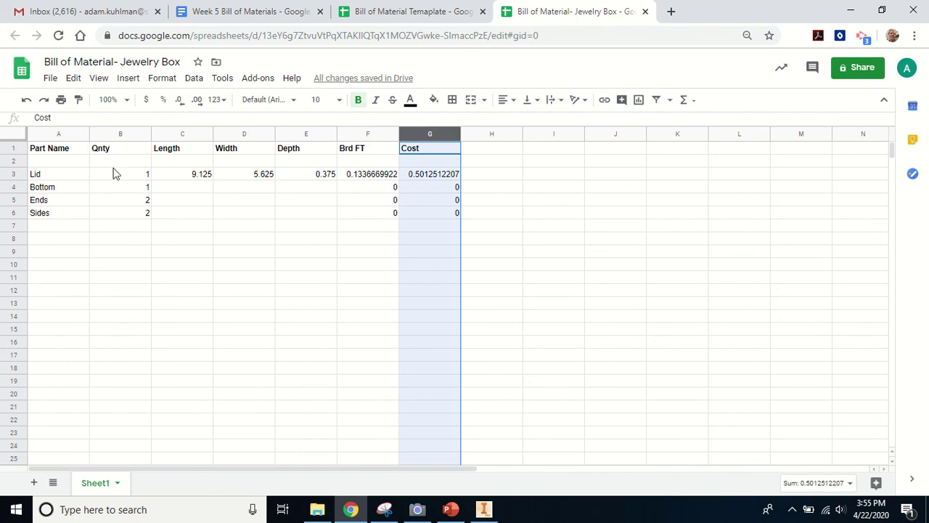
click(145, 104)
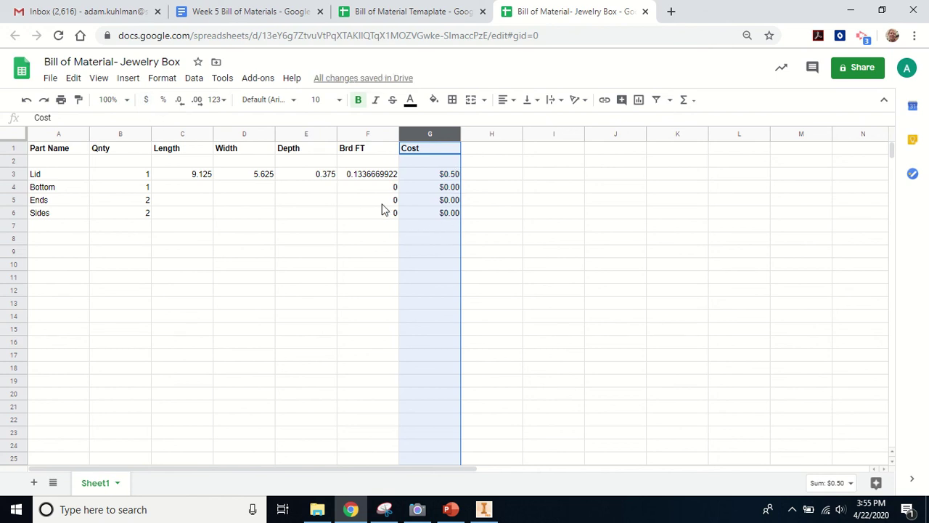
- Check the Bottom's dimensions in the Week 5 Bill of Materials cutting list and return to the jewelry box spreadsheet
click(168, 190)
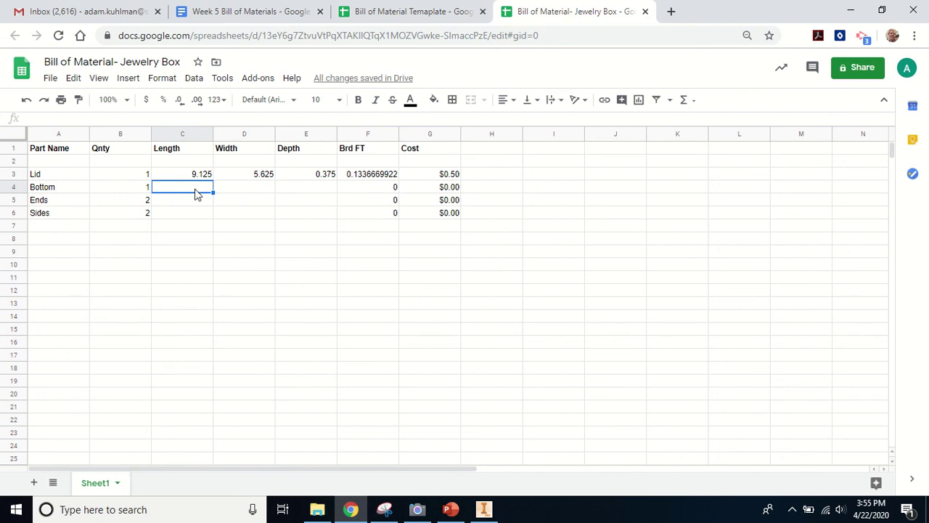
click(223, 15)
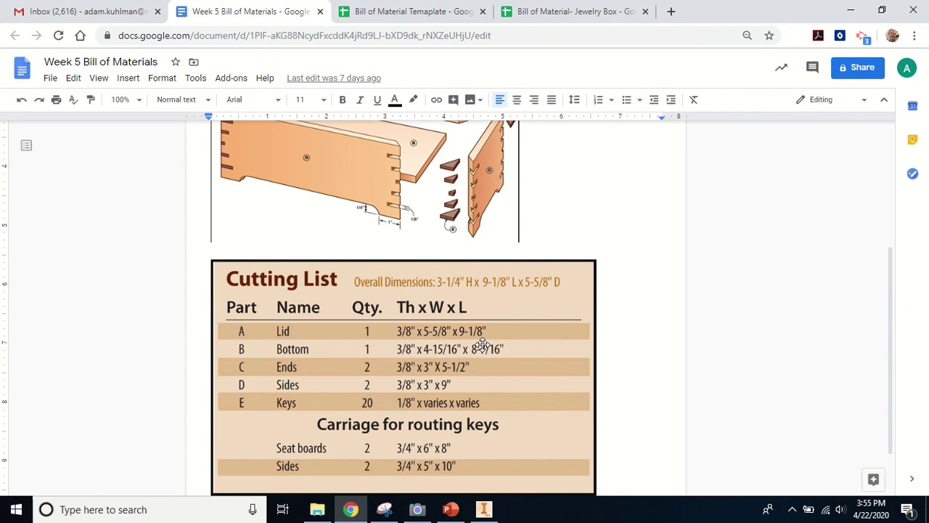
click(570, 11)
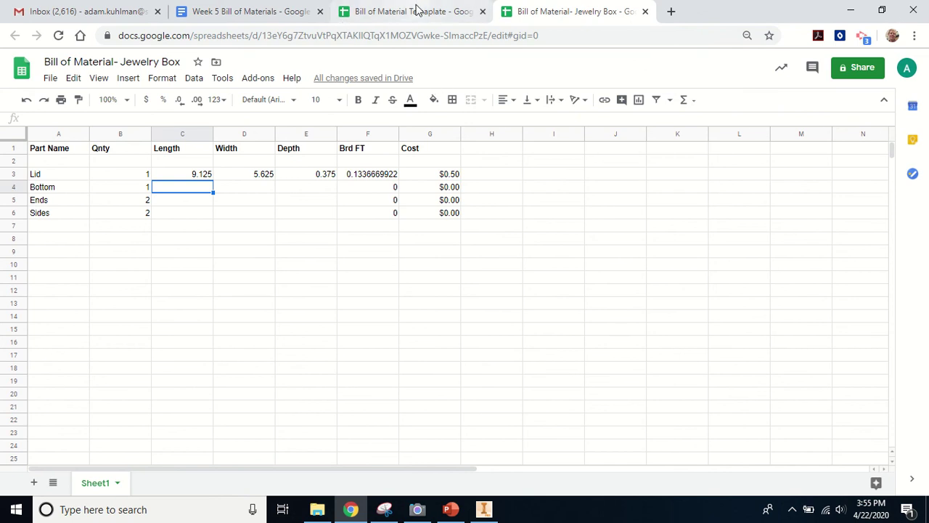
mouse_move(425, 7)
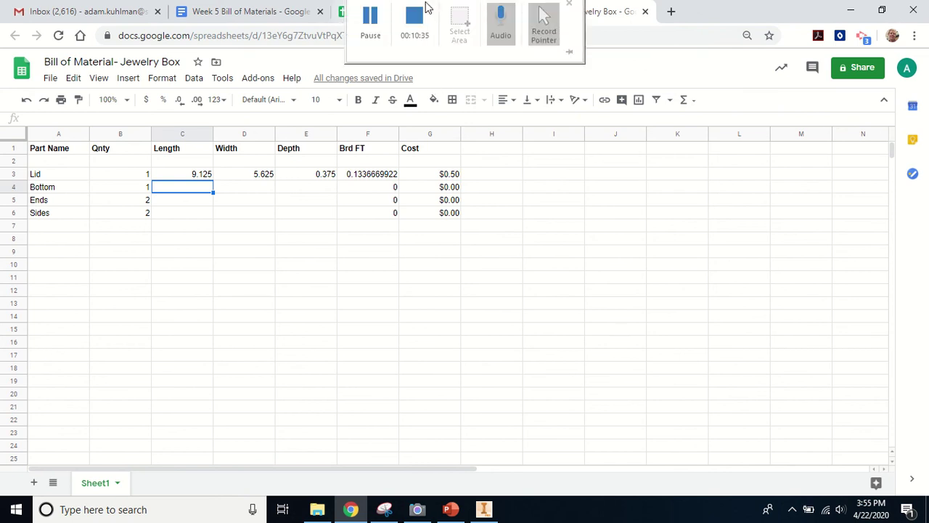
click(371, 26)
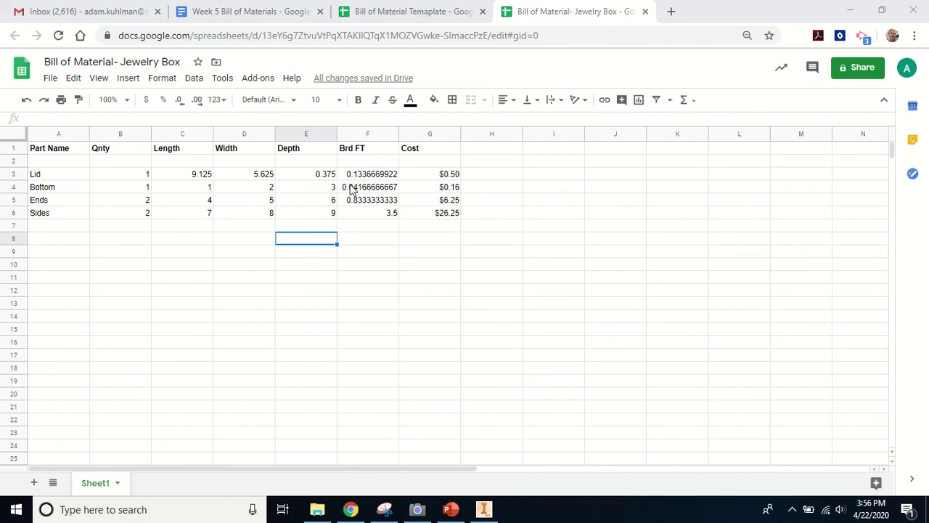
- Insert a space into the Lid's length in cell C3 so that it reads 9.1 25
click(210, 190)
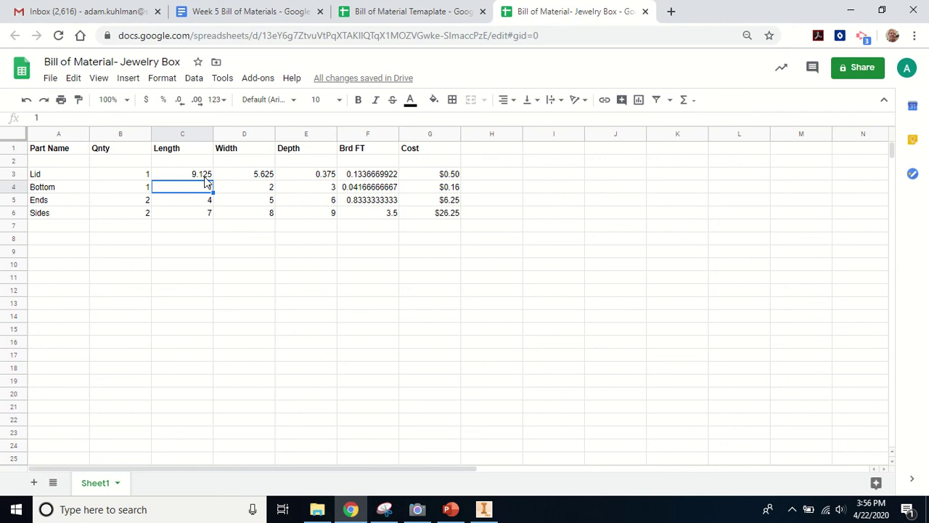
click(206, 178)
click(46, 117)
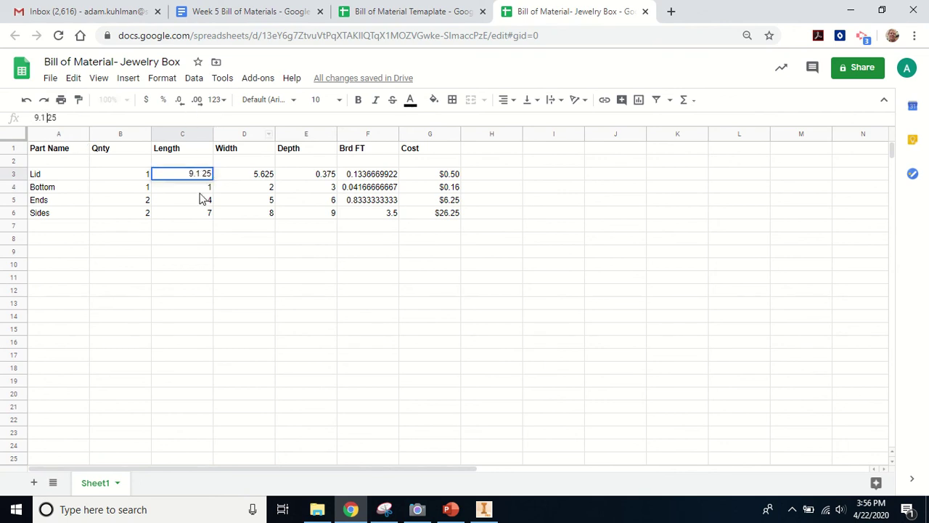
click(203, 201)
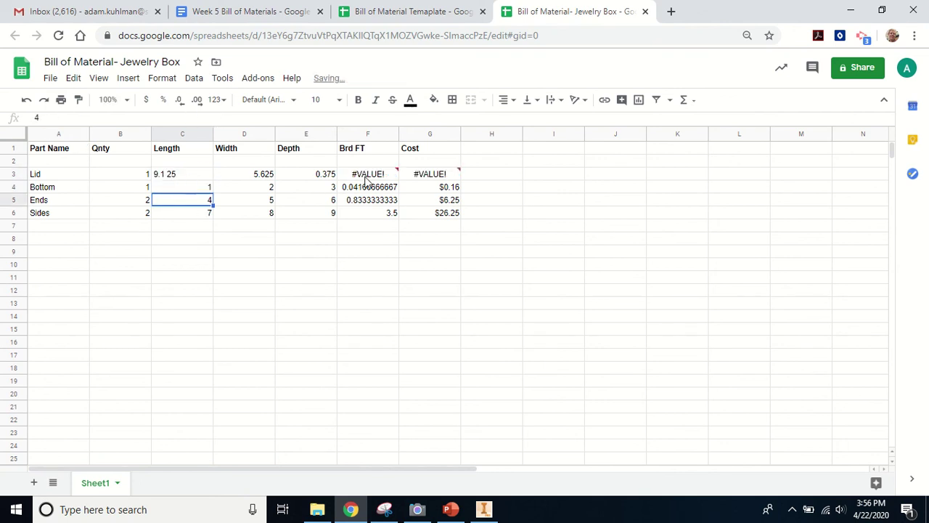
- Remove the space from the Lid's length in cell C3 so that it reads 9.125
click(168, 177)
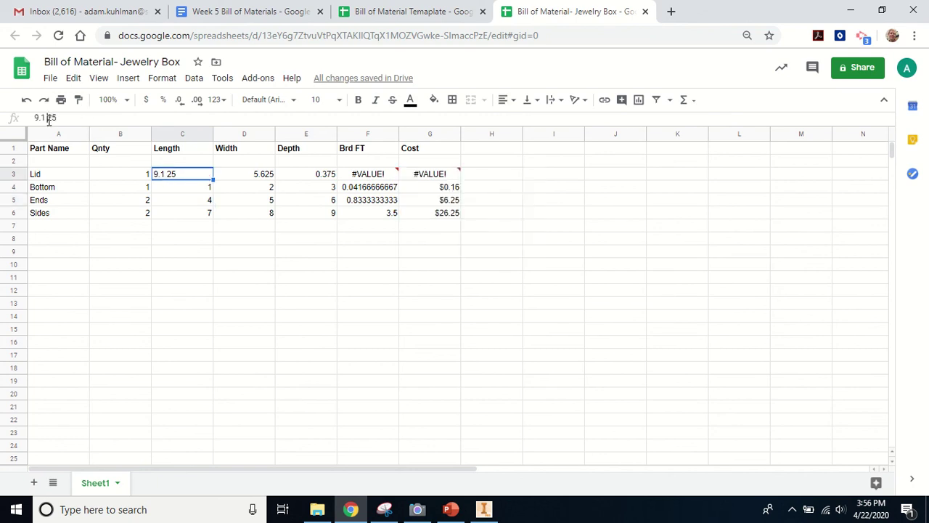
click(48, 118)
key(BackSpace)
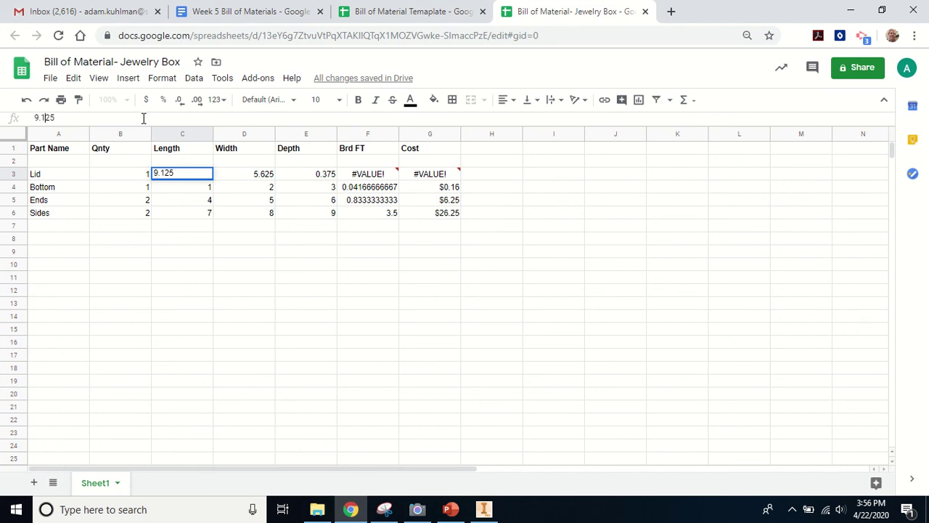
click(188, 204)
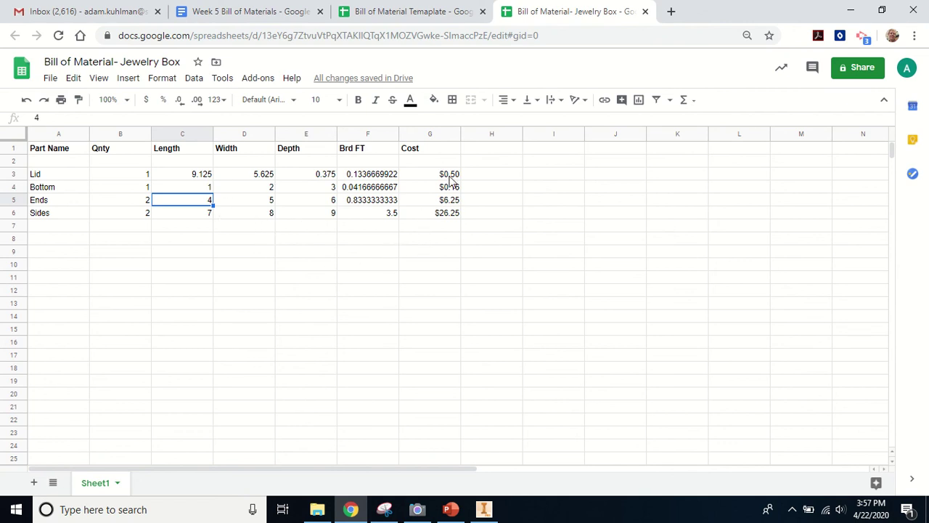
- Try to total the part costs in G3 to G6 by starting a =sum formula in cell G8
click(419, 244)
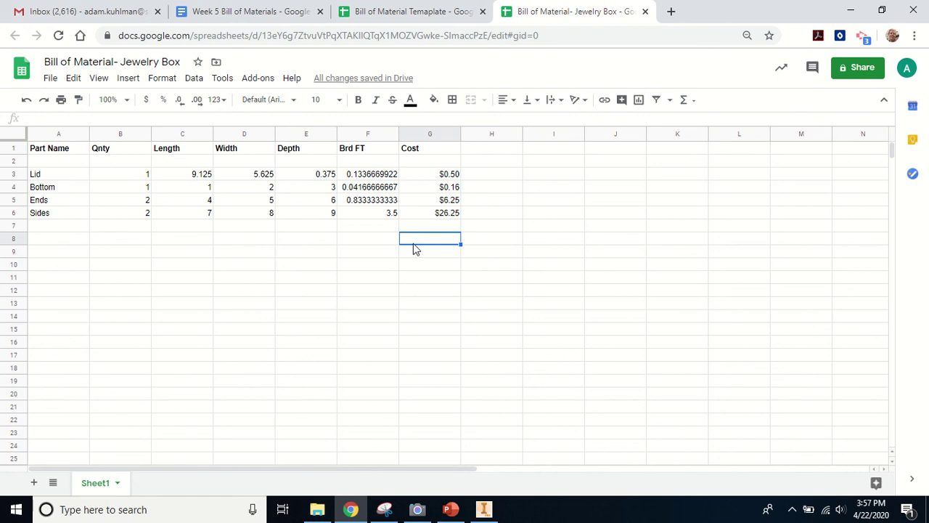
text(=)
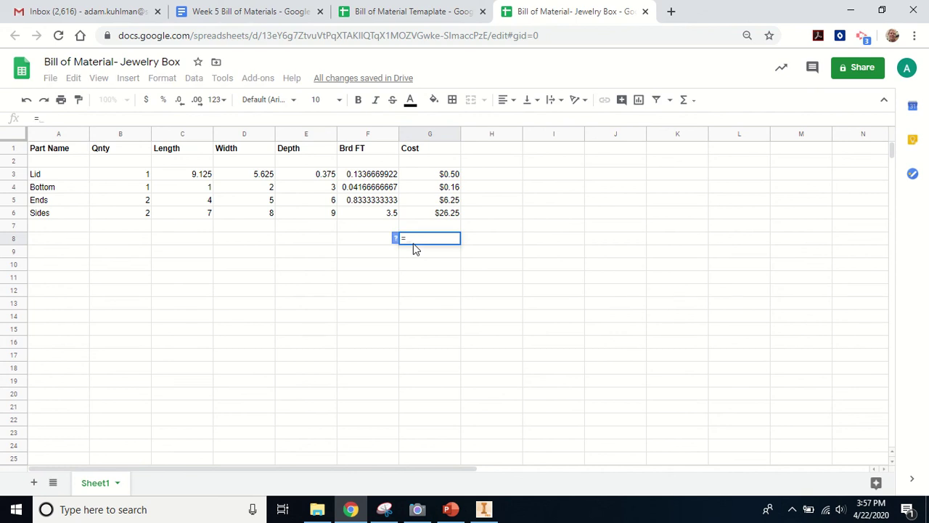
text(sum)
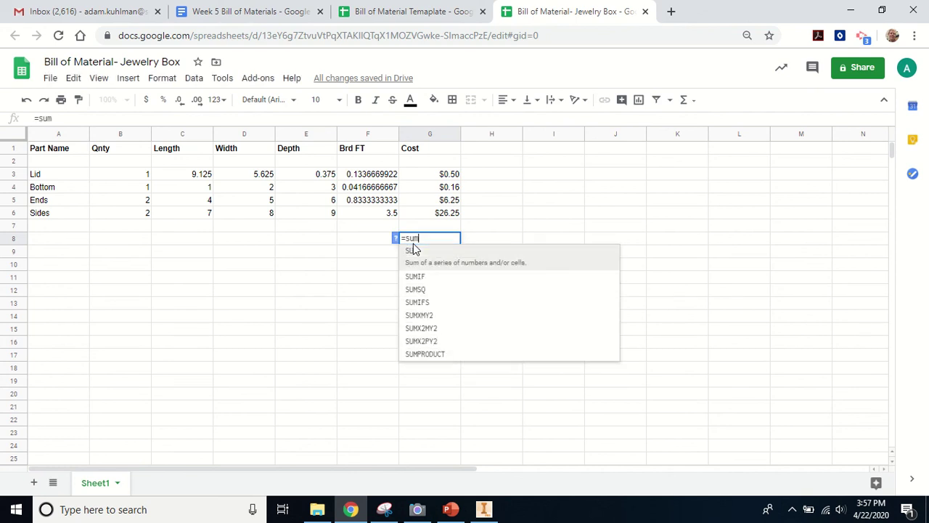
click(427, 178)
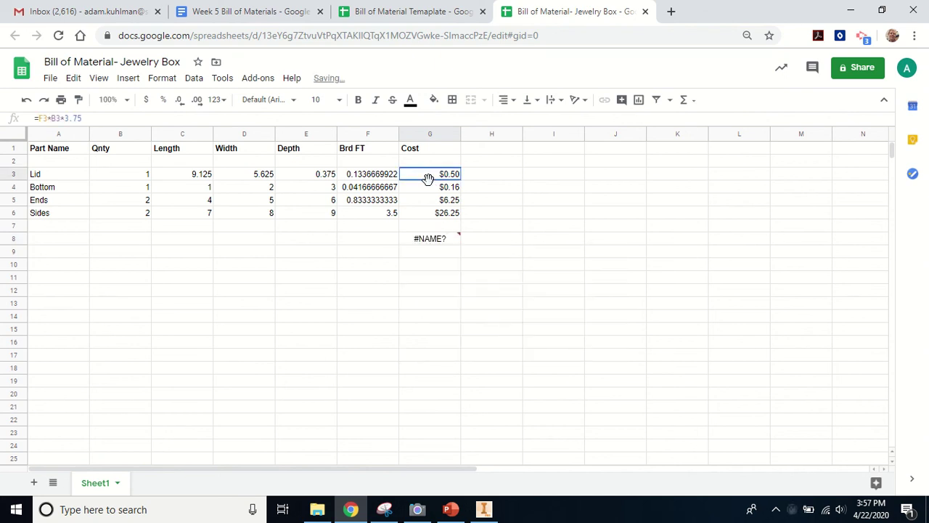
drag(427, 179, 430, 214)
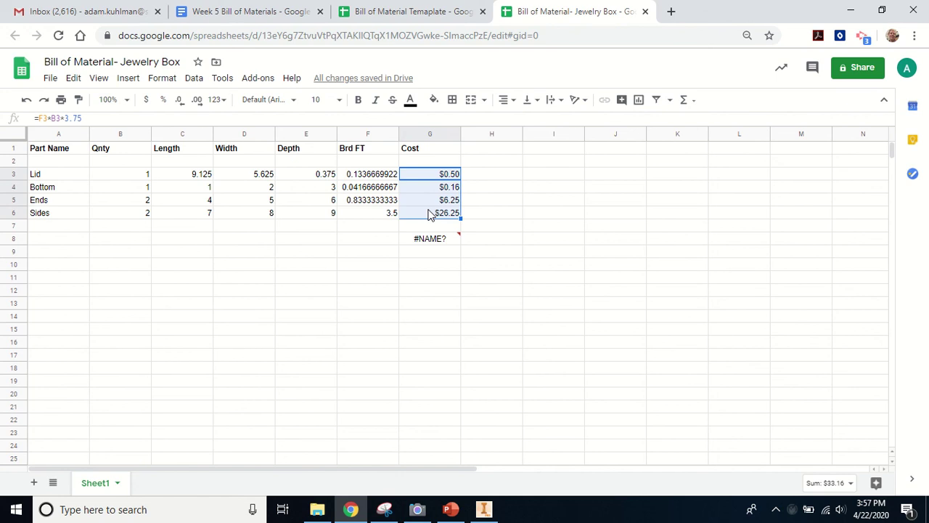
- Complete the formula in cell G8 as =sum(G3:G6) to add up all the part costs
click(433, 245)
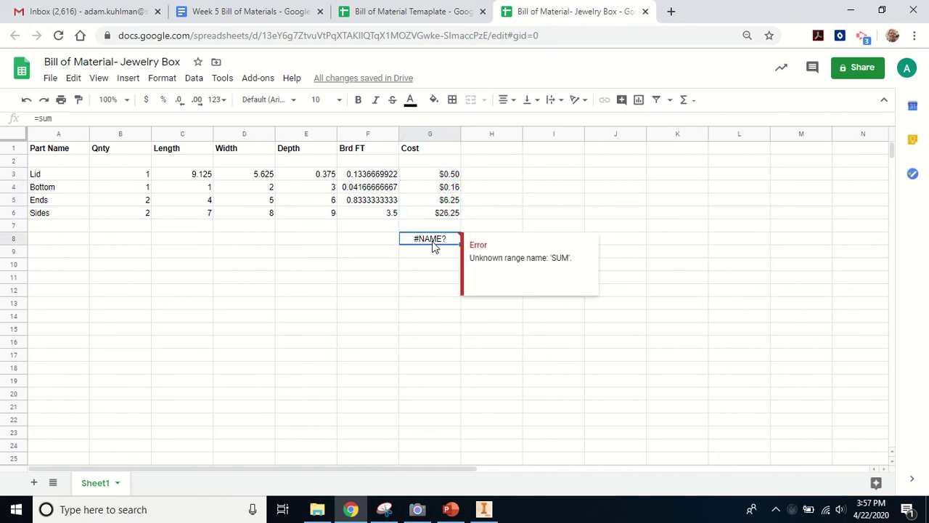
click(73, 120)
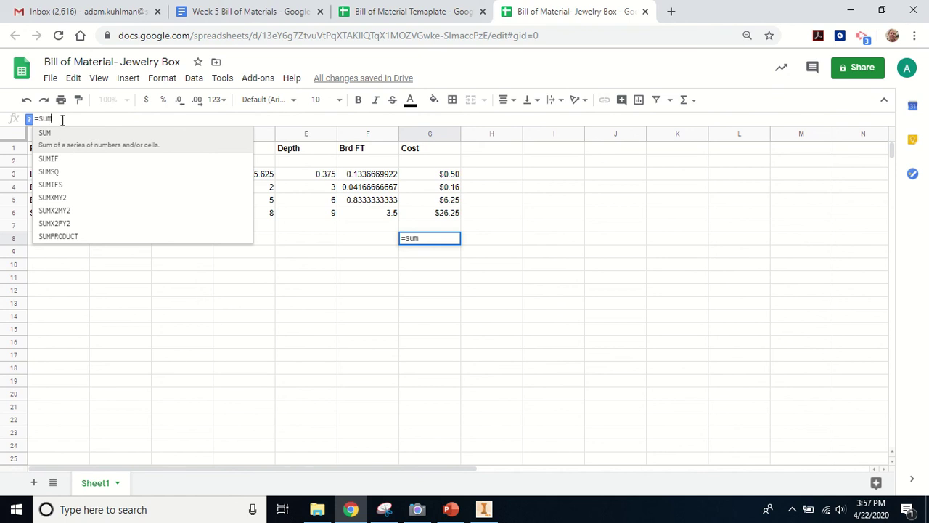
text(()
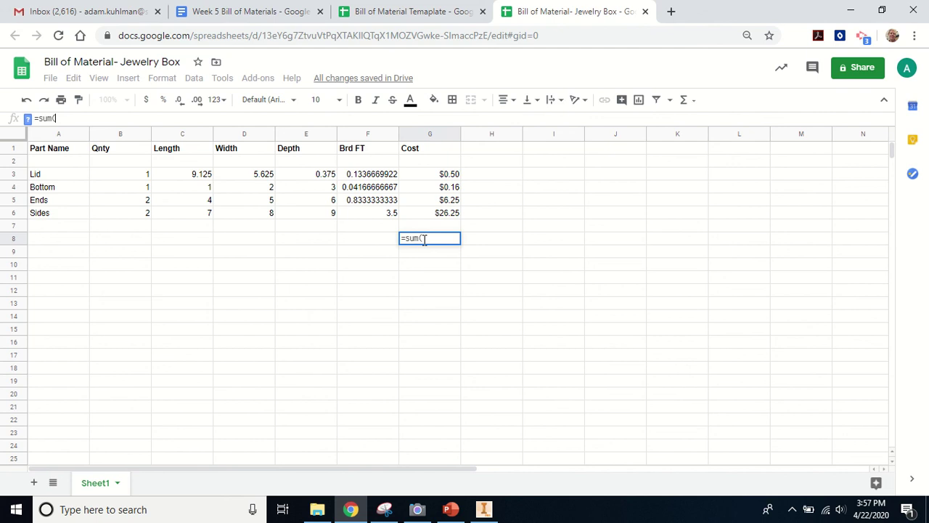
click(428, 179)
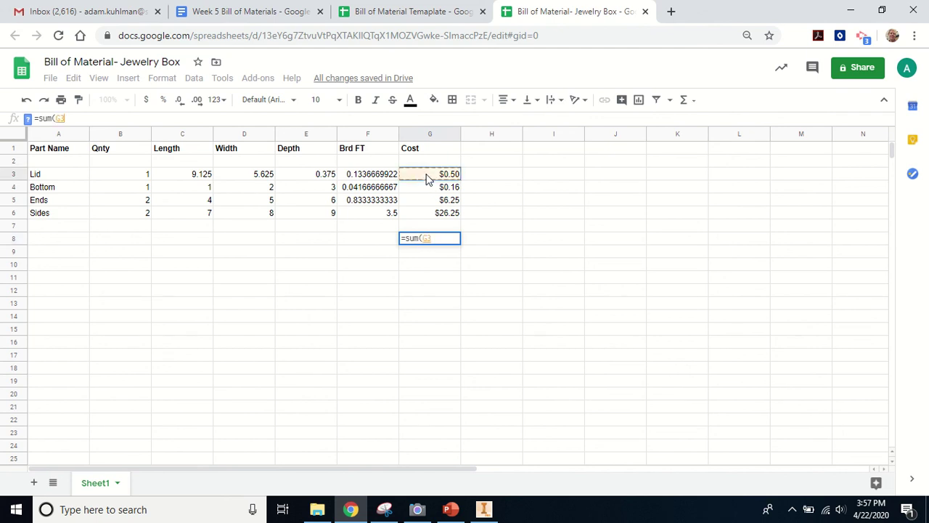
drag(428, 179, 432, 215)
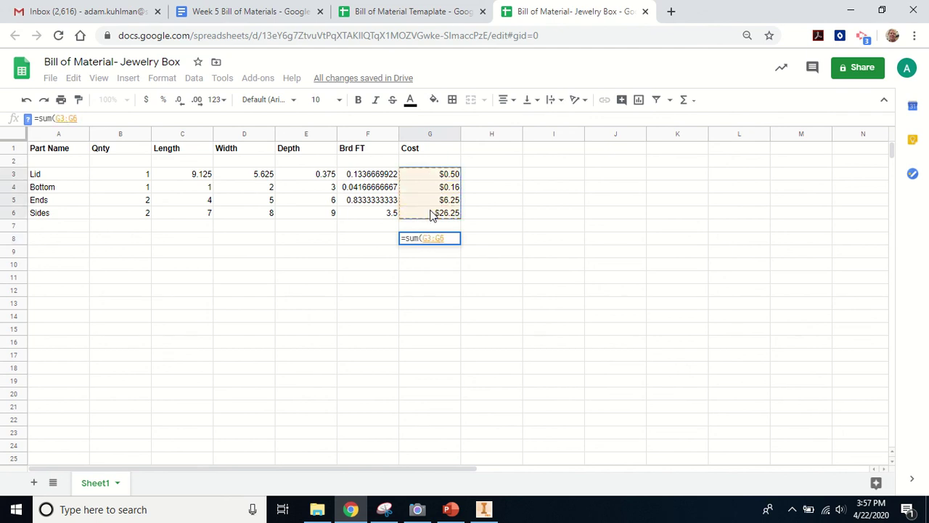
key(Return)
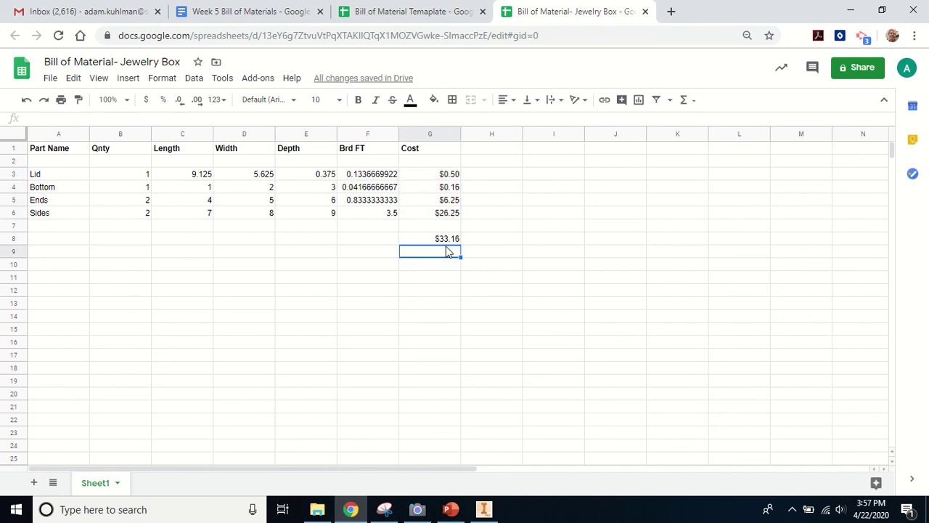
- Label cell F8 "Total Cost" and make both the label and the total in G8 bold
click(376, 242)
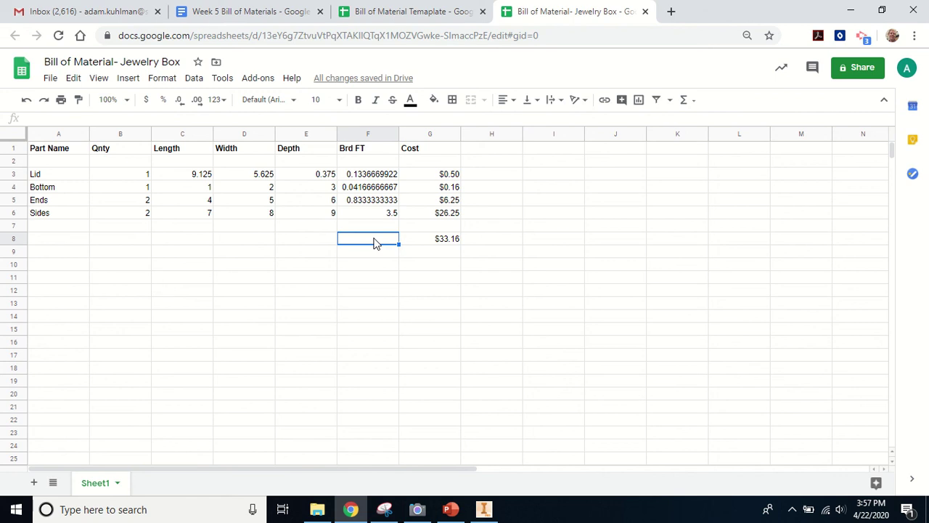
text(Total Cost)
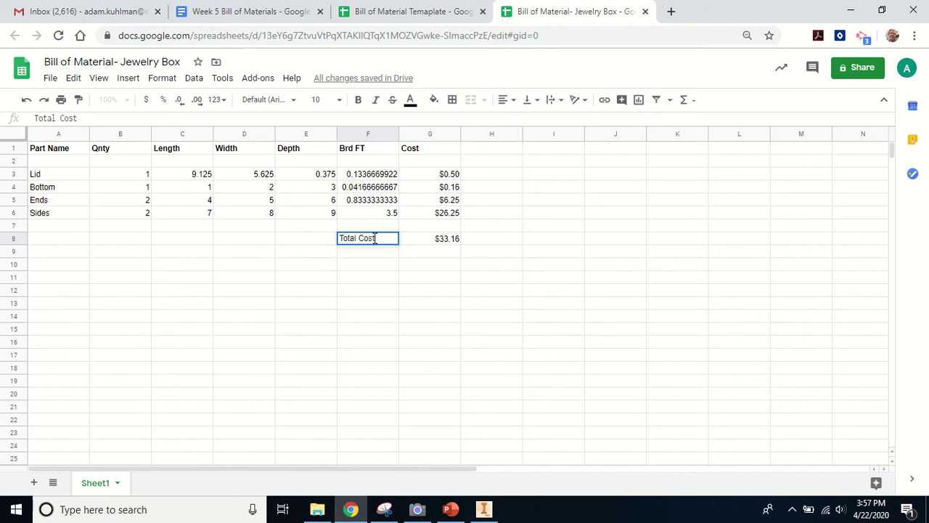
click(324, 238)
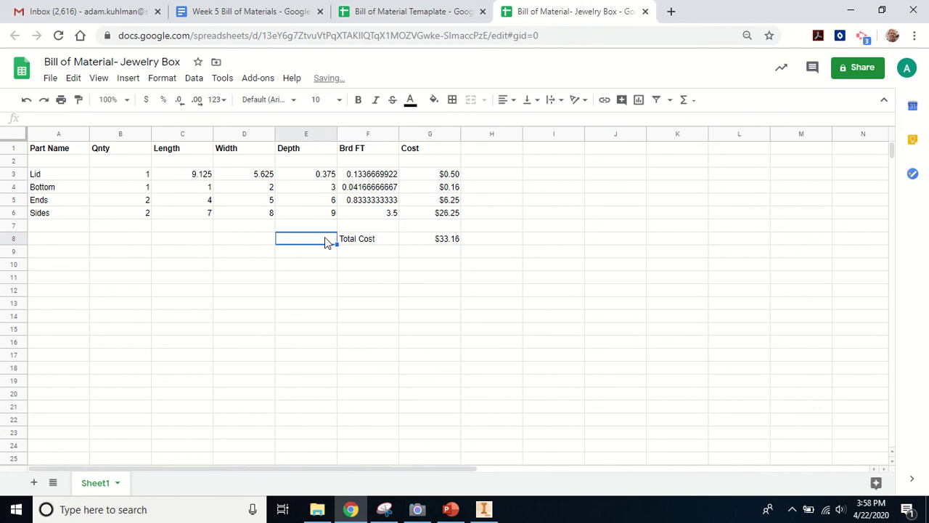
drag(365, 243, 438, 245)
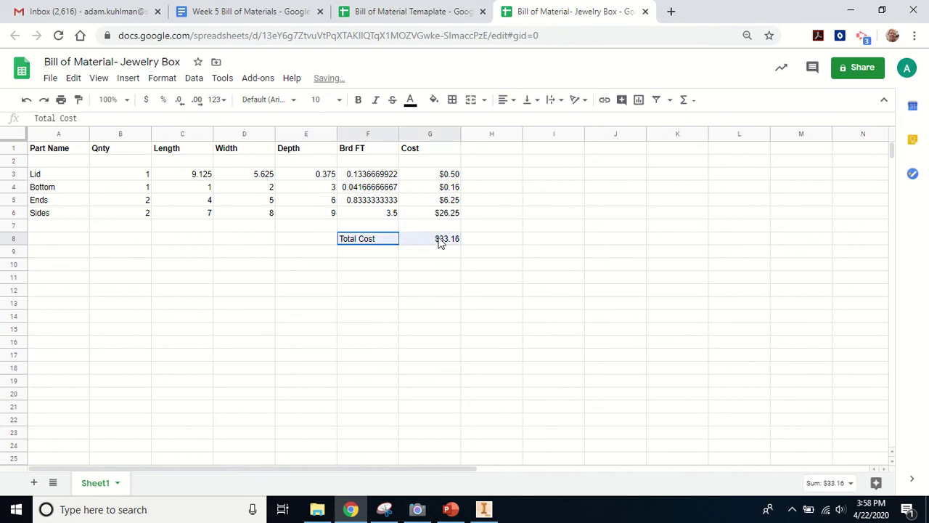
click(357, 101)
click(431, 331)
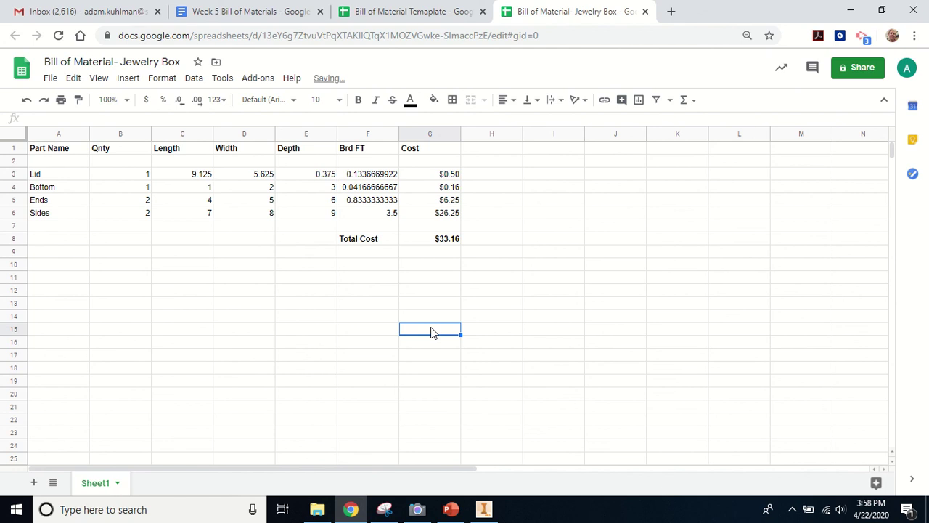